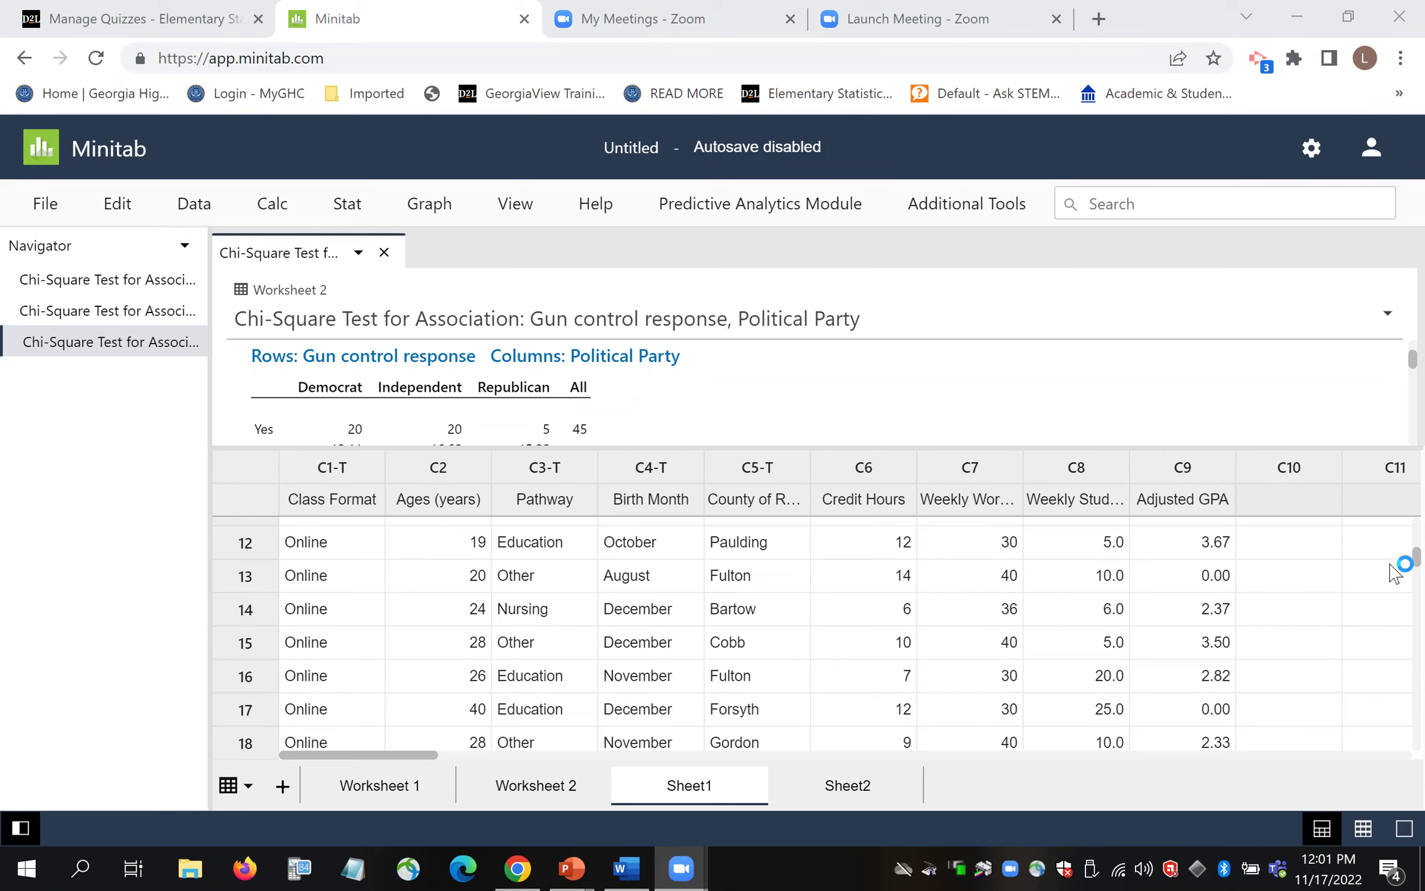
# Step: Set up a Chi-Square Test for Association on Sheet1 that uses raw data (categorical variables)
pyautogui.scroll(3, 1392, 544)
pyautogui.scroll(3, 1392, 545)
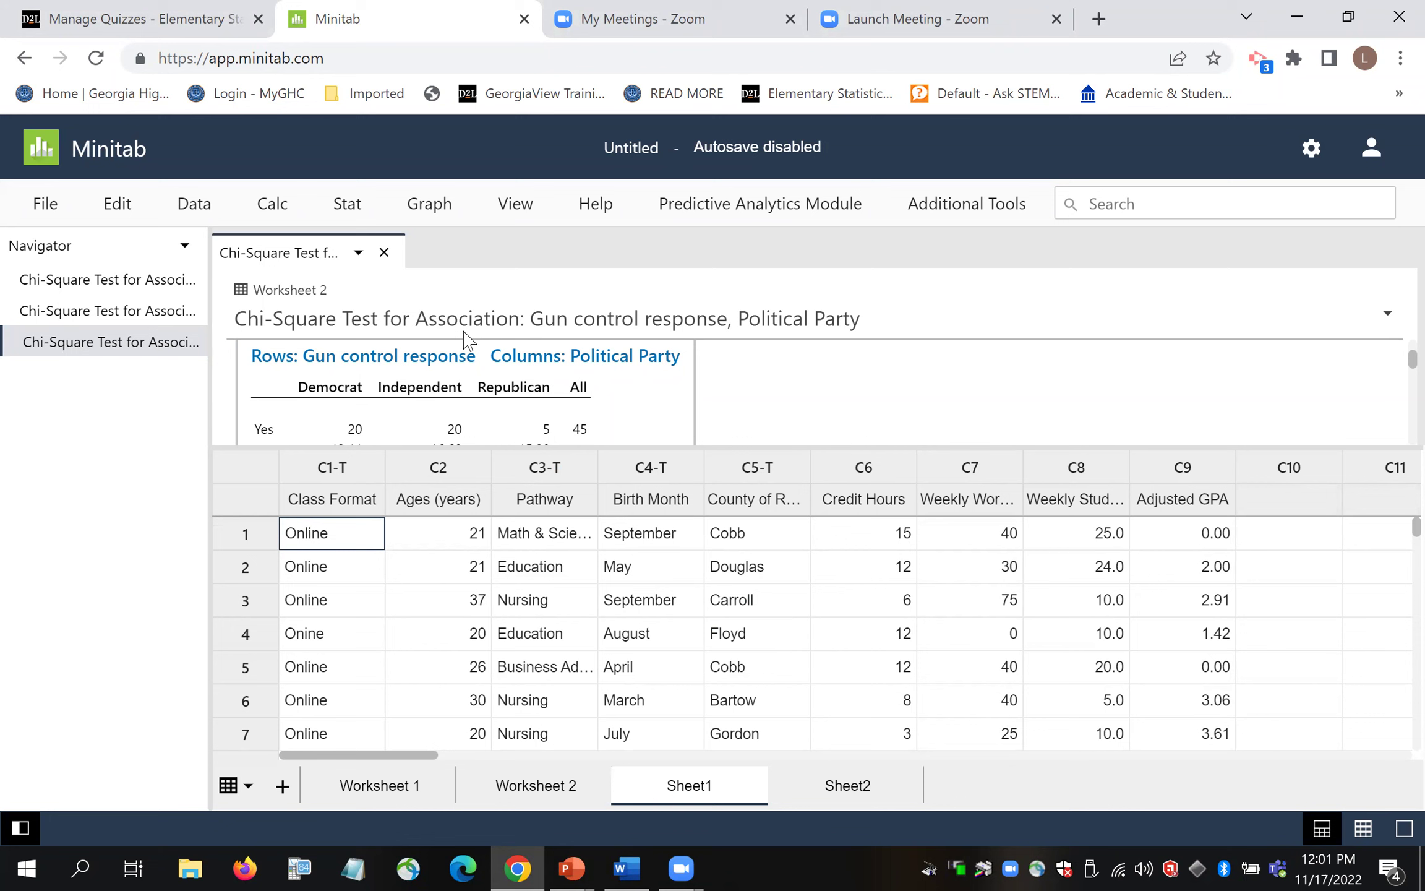
pyautogui.click(349, 205)
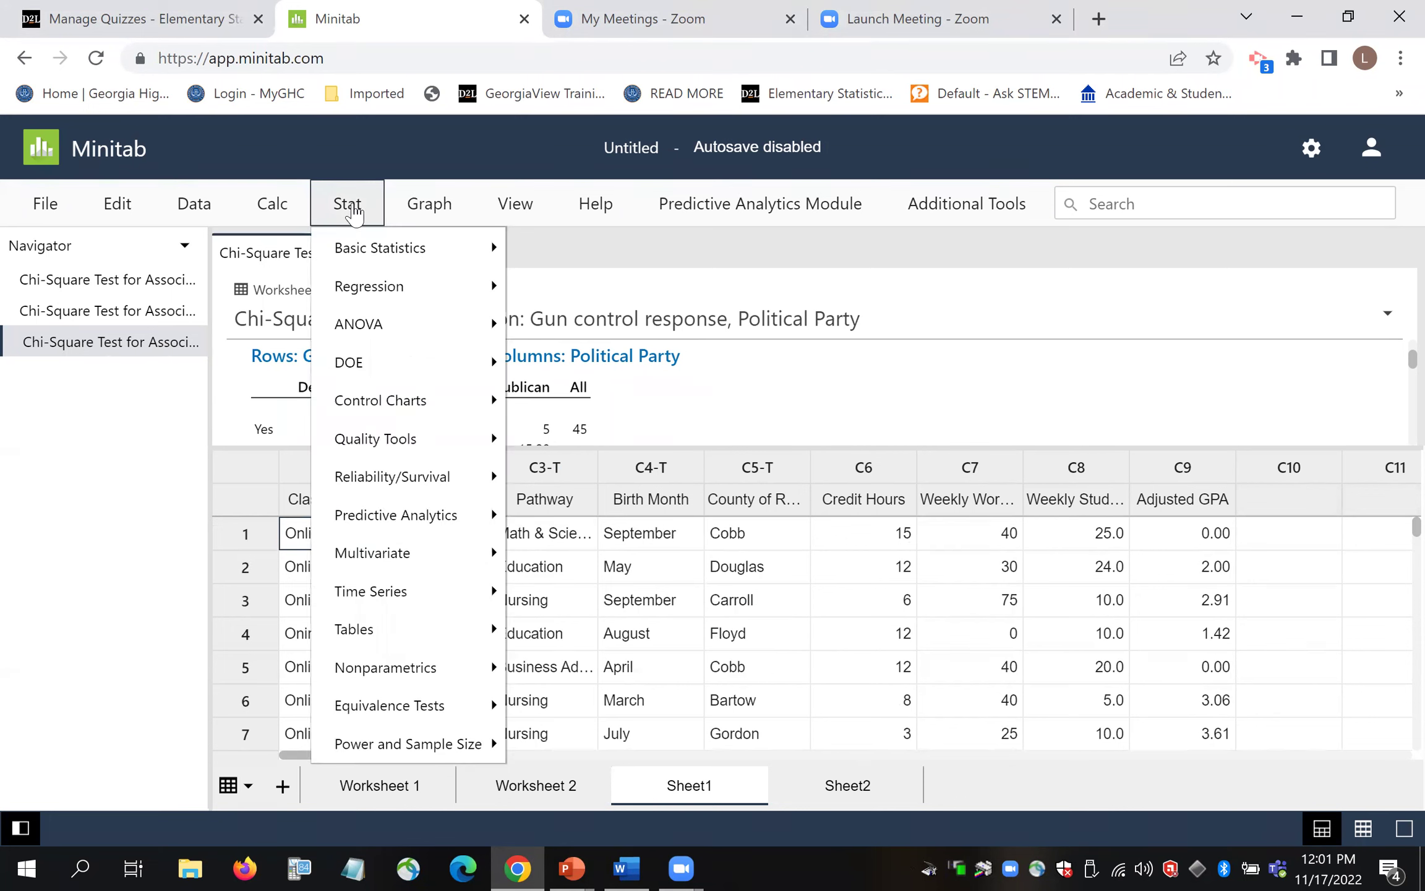
pyautogui.click(451, 642)
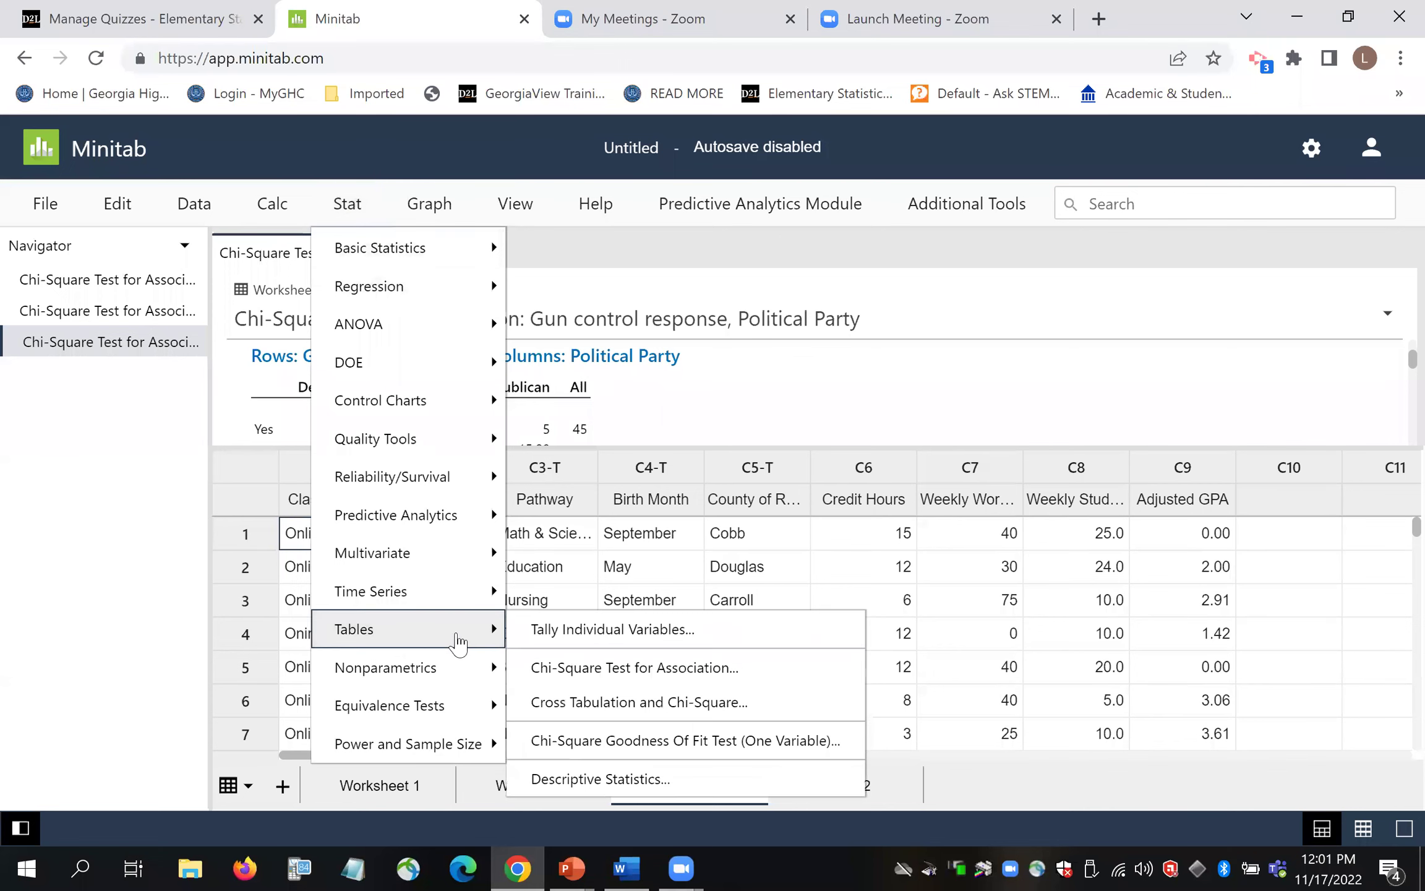
pyautogui.click(623, 681)
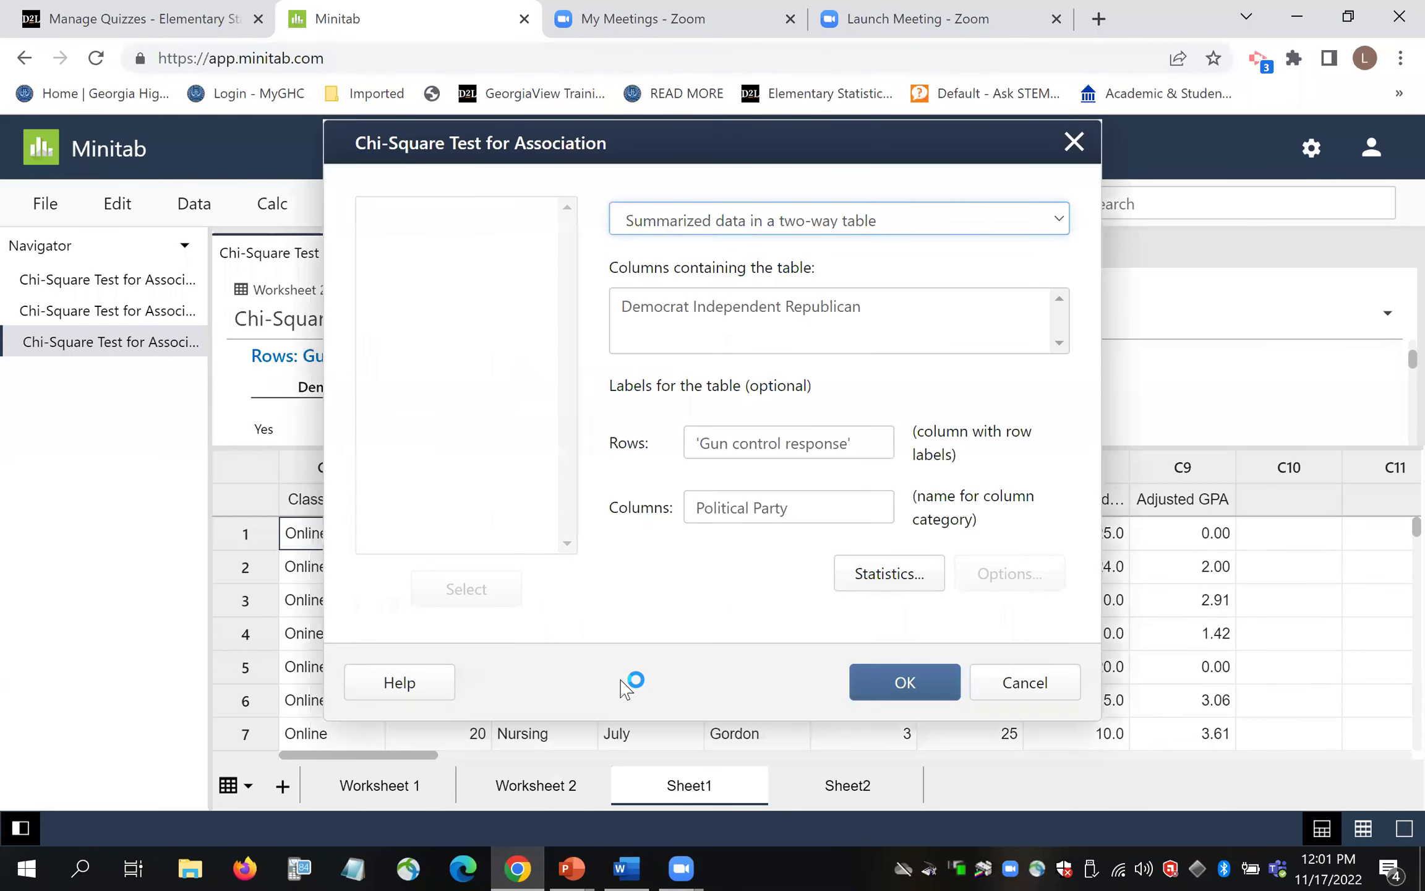
pyautogui.click(927, 233)
pyautogui.click(893, 247)
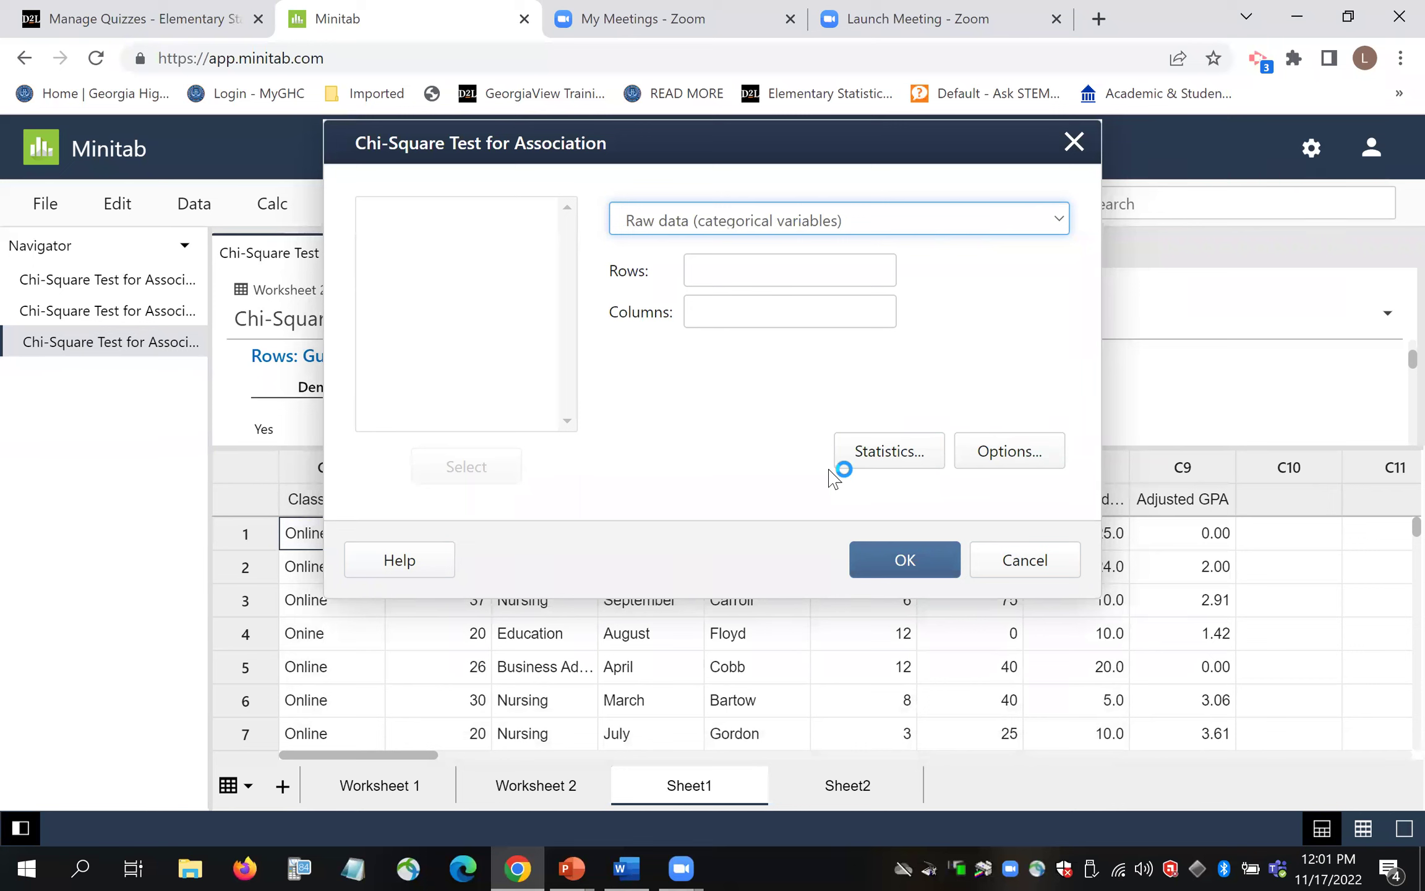
# Step: Run the test with Pathway as rows and County of Residence as columns, and enlarge the results area
pyautogui.click(718, 272)
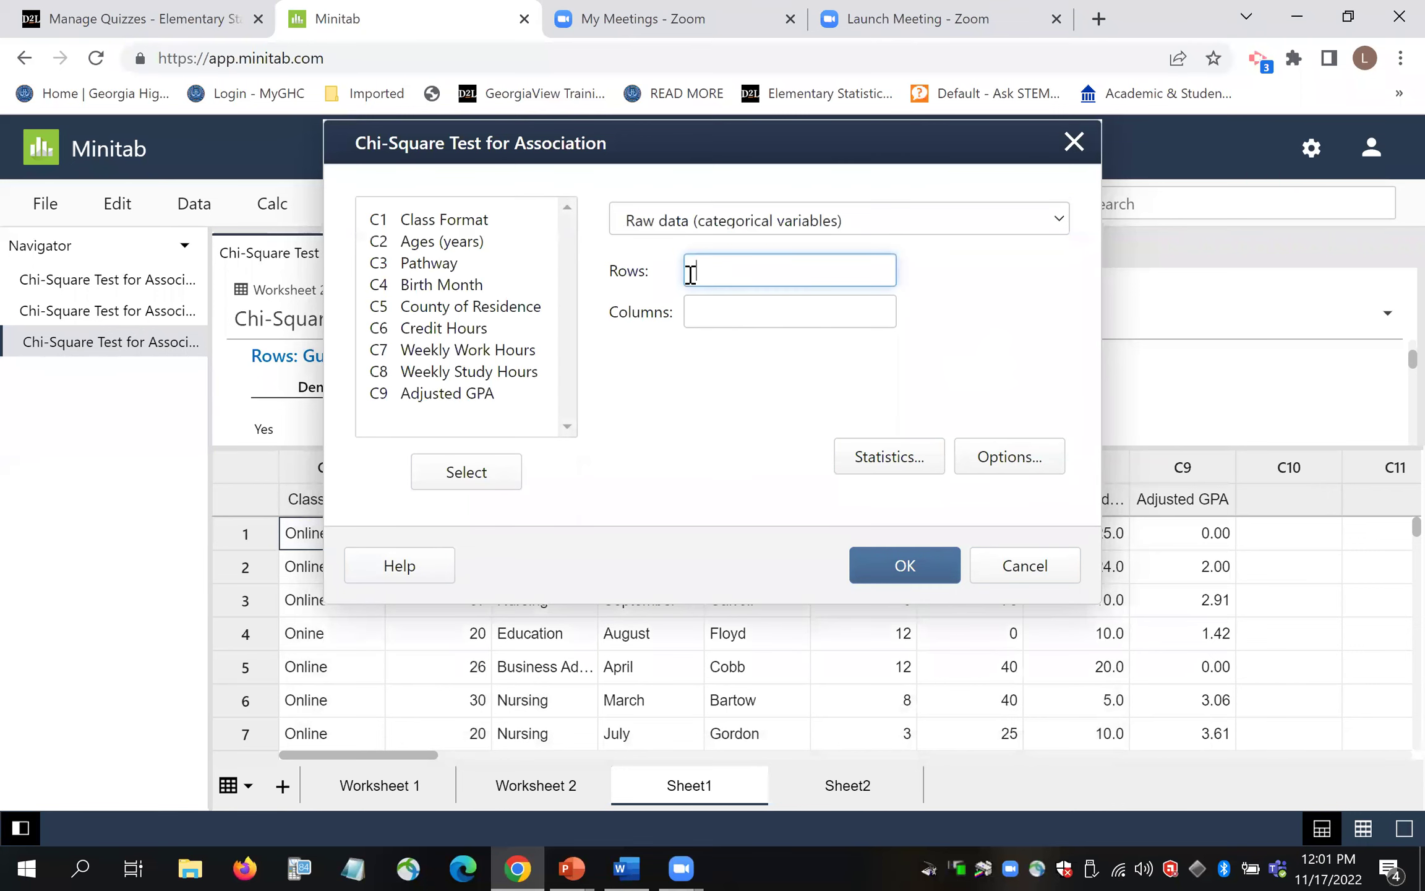
pyautogui.doubleClick(431, 264)
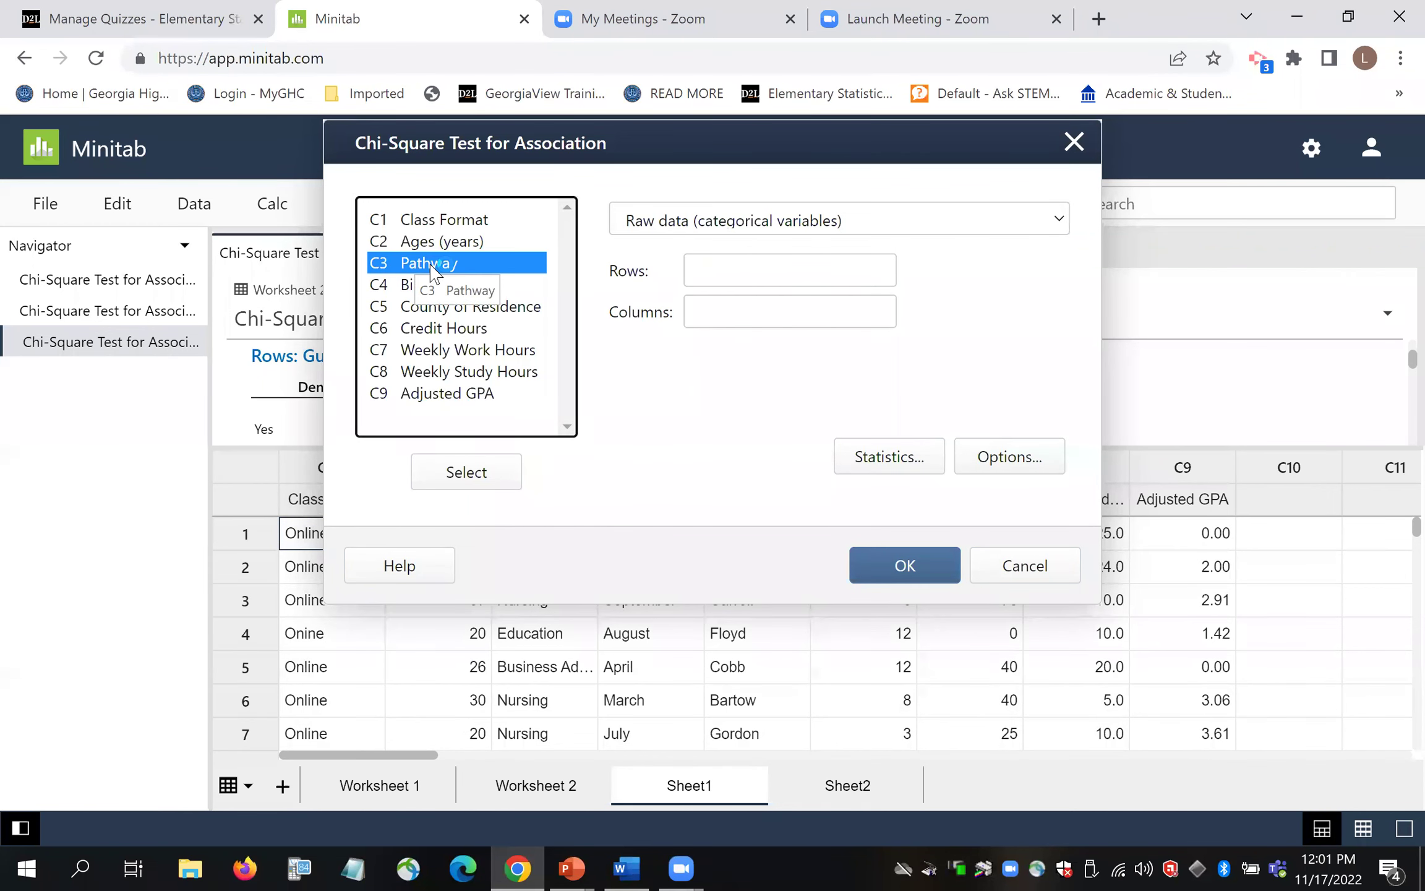
pyautogui.doubleClick(498, 308)
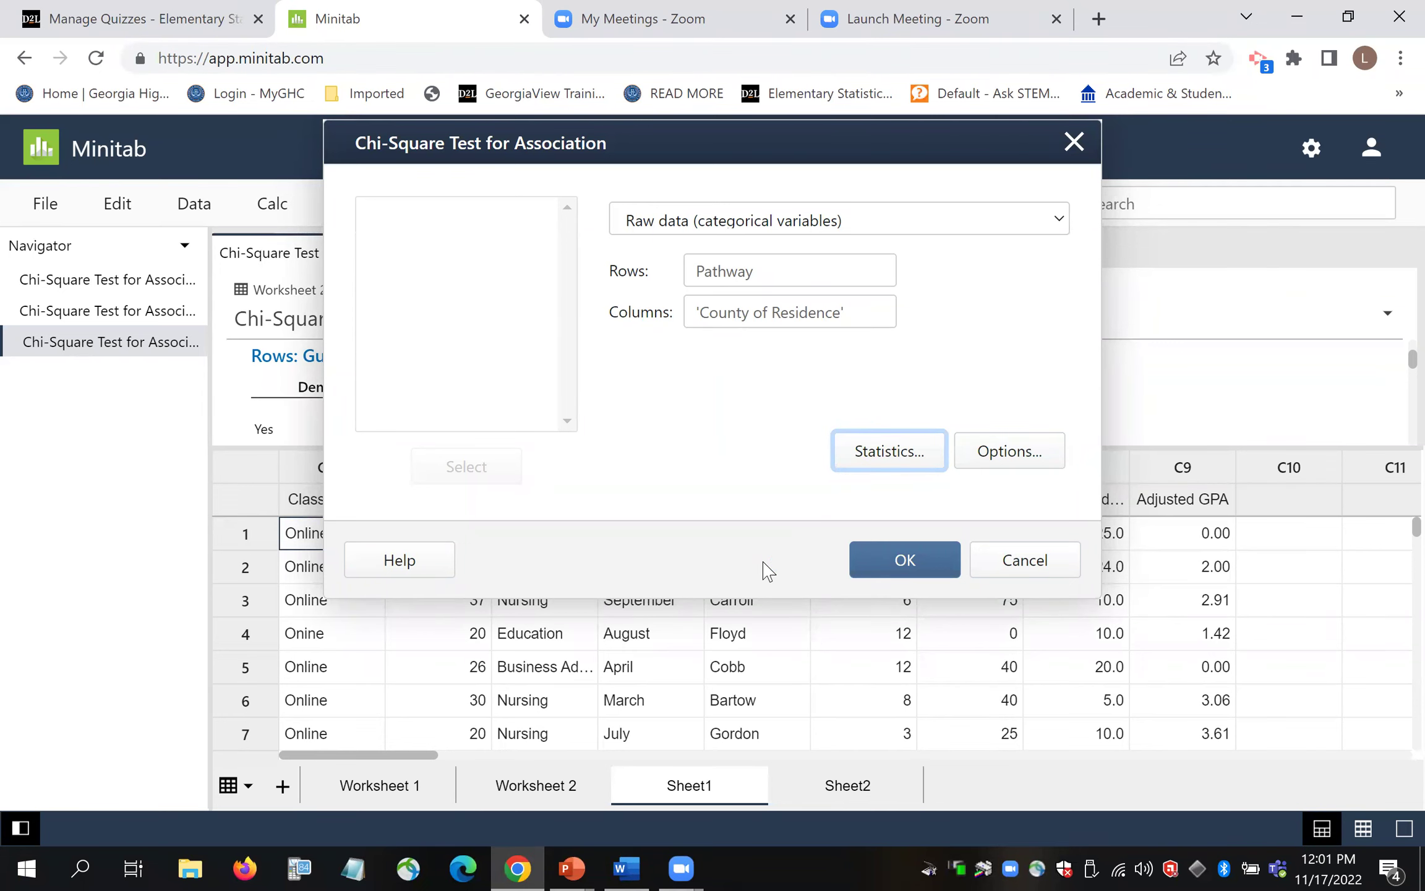
pyautogui.click(937, 570)
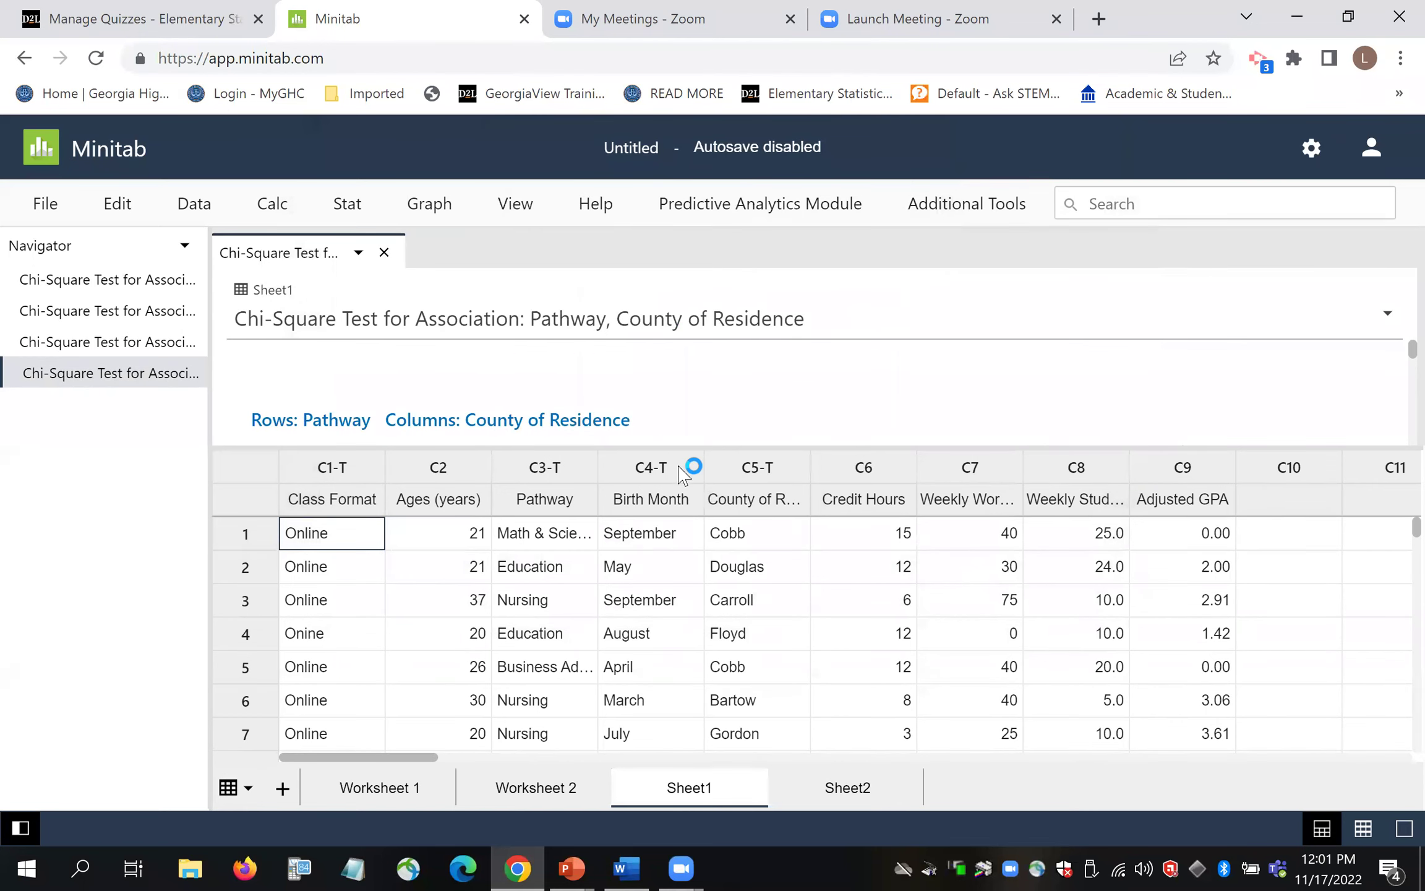
pyautogui.moveTo(694, 449); pyautogui.dragTo(708, 673)
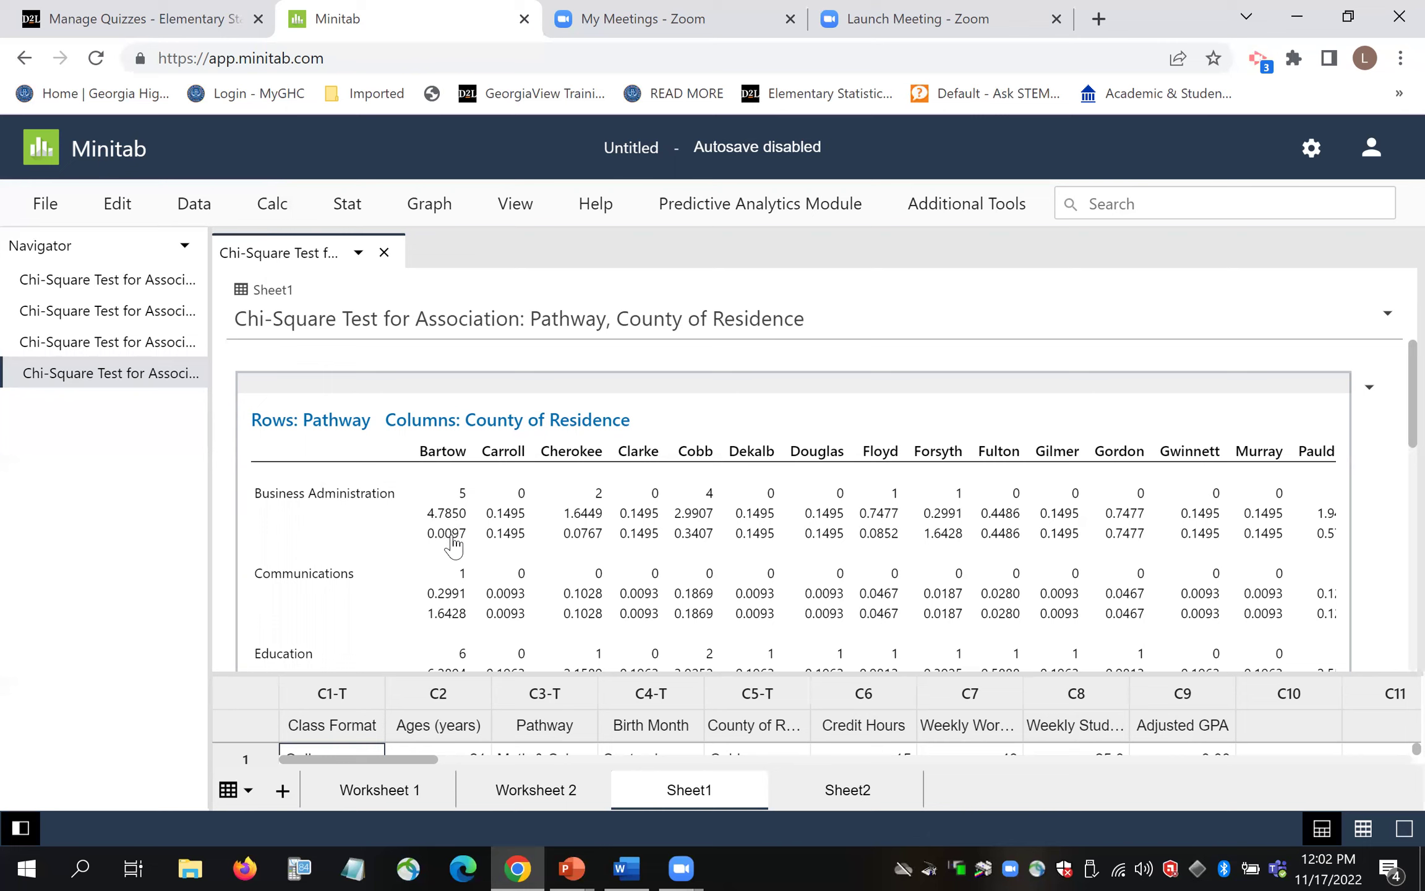
# Step: Rerun the Chi-Square Test for Association on Pathway and County of Residence without each cell's contribution to chi-square
pyautogui.click(349, 205)
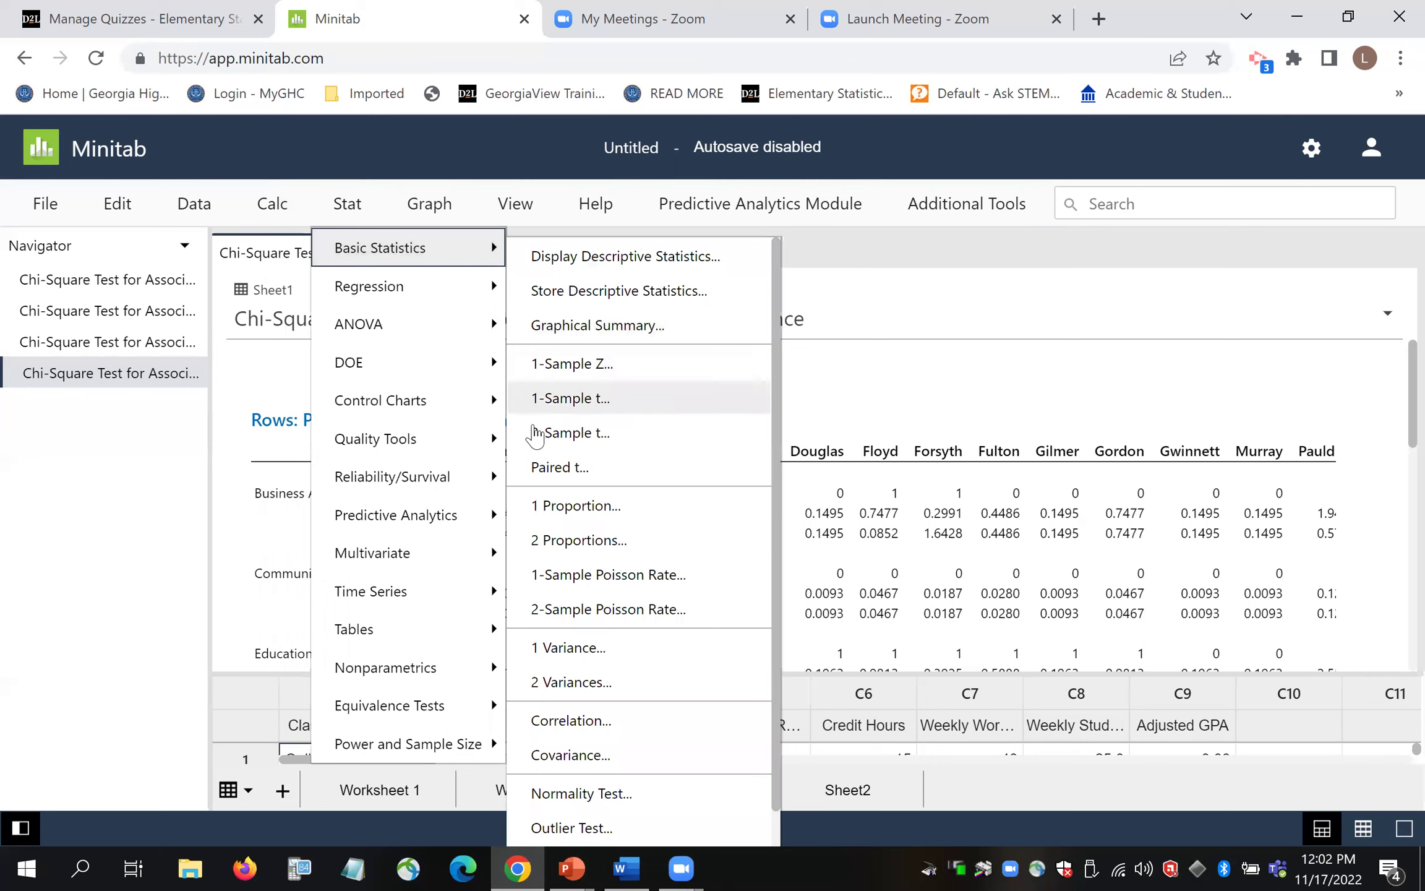
pyautogui.moveTo(450, 638)
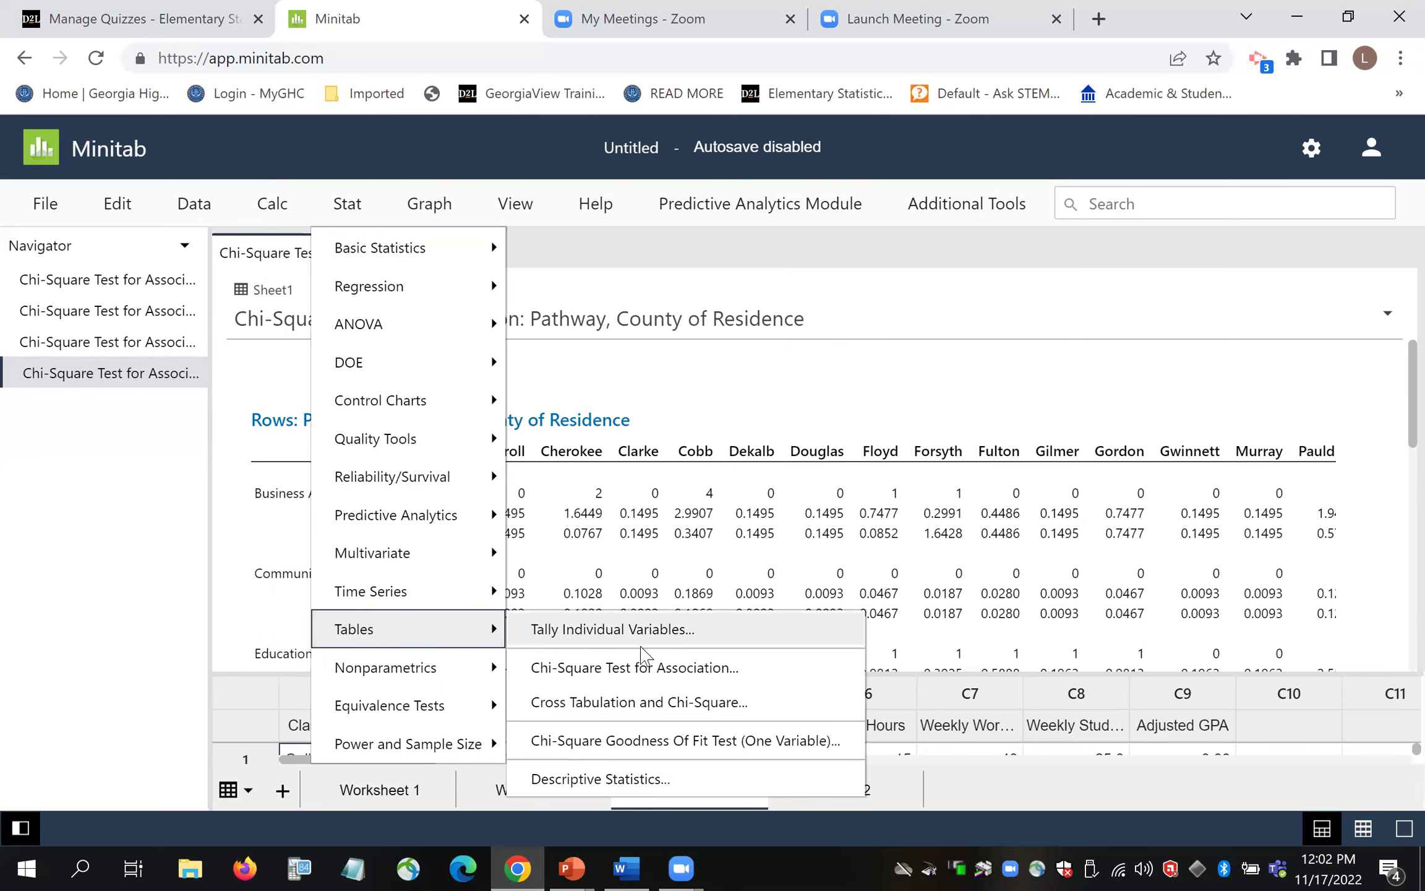
pyautogui.click(646, 668)
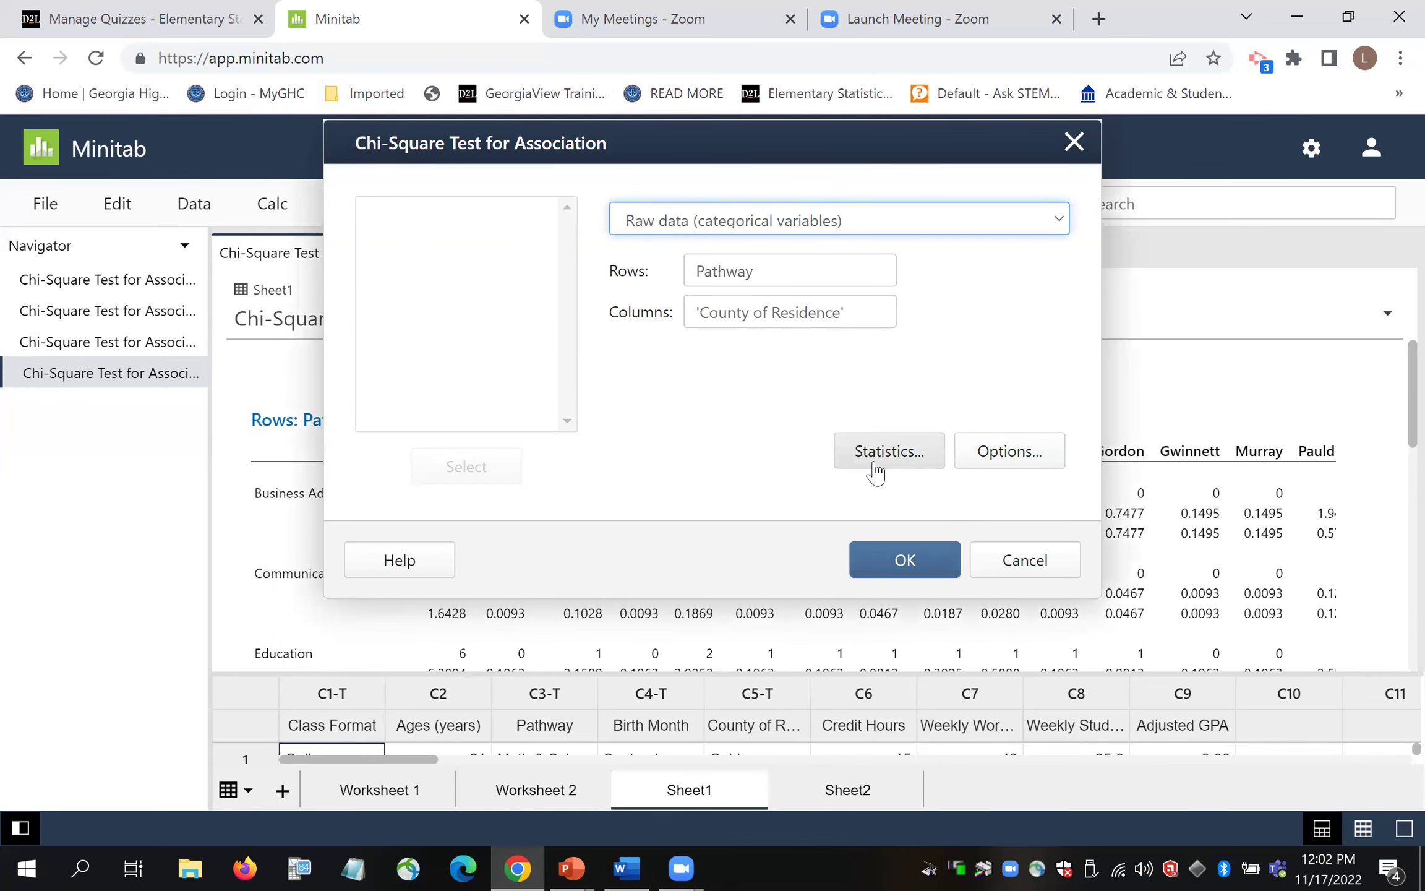
pyautogui.click(873, 455)
pyautogui.click(372, 514)
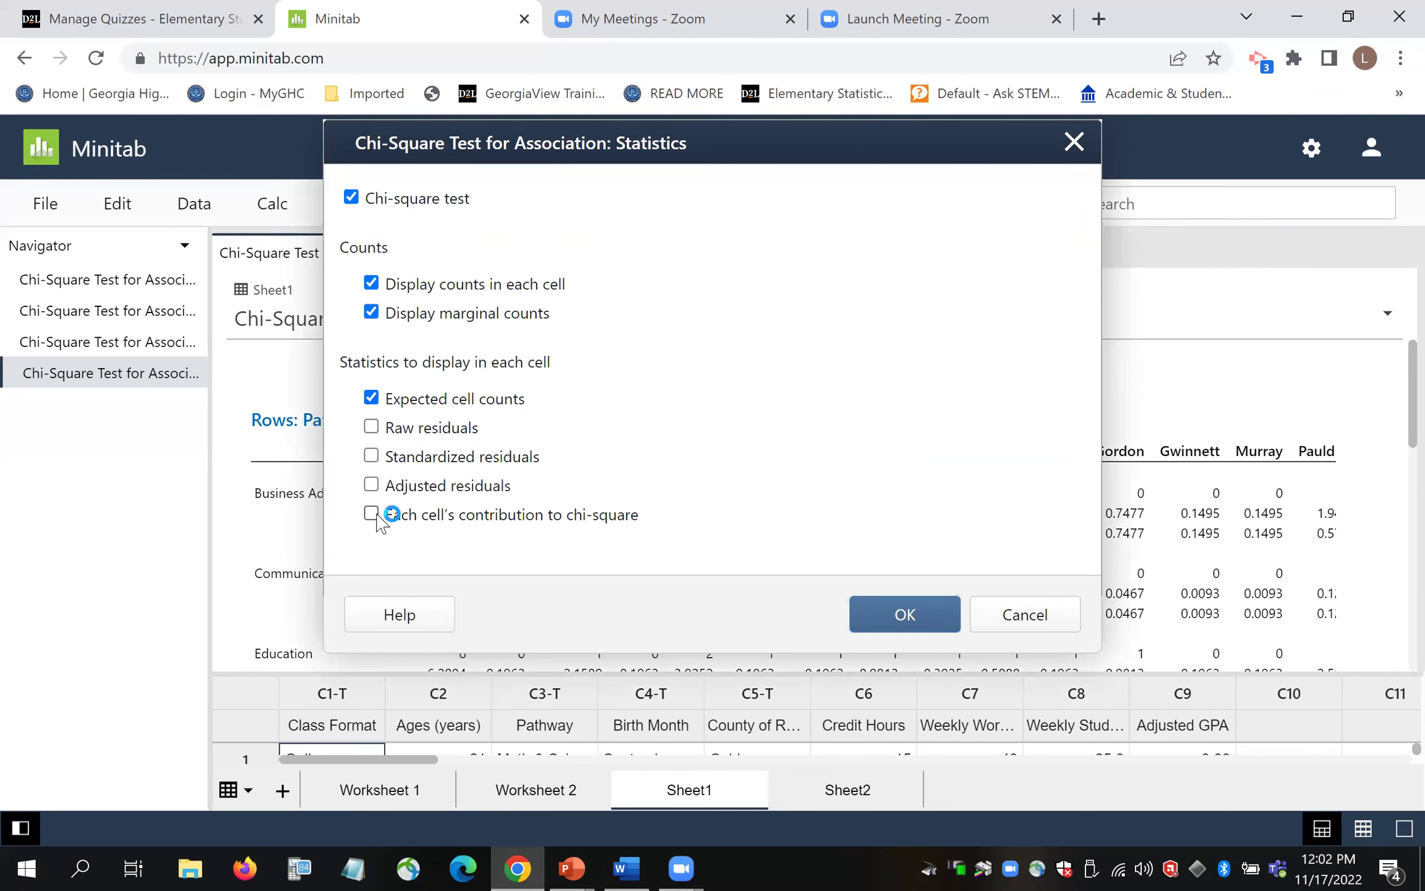
pyautogui.click(921, 623)
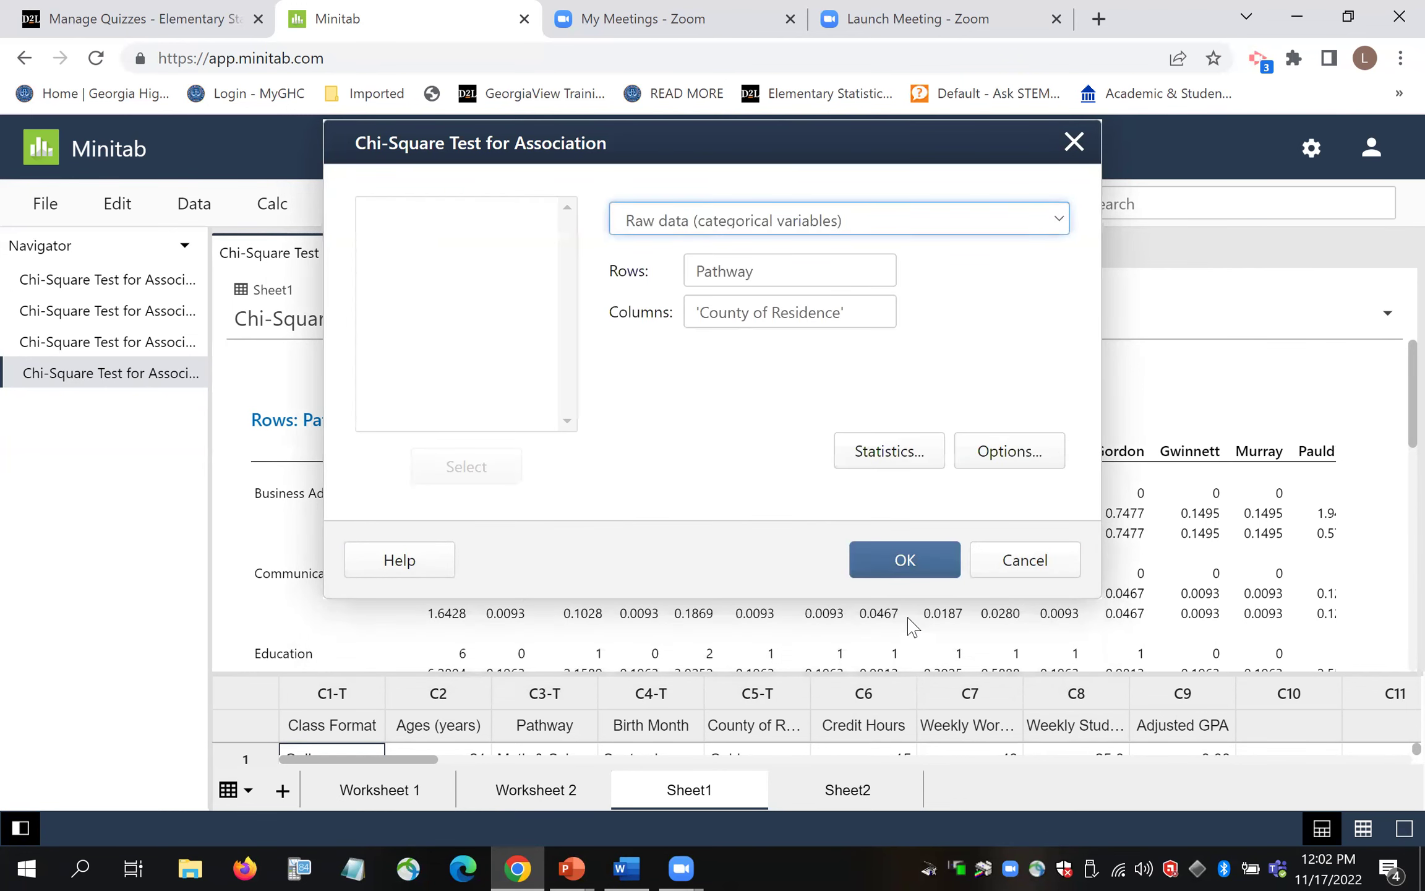
pyautogui.click(1009, 451)
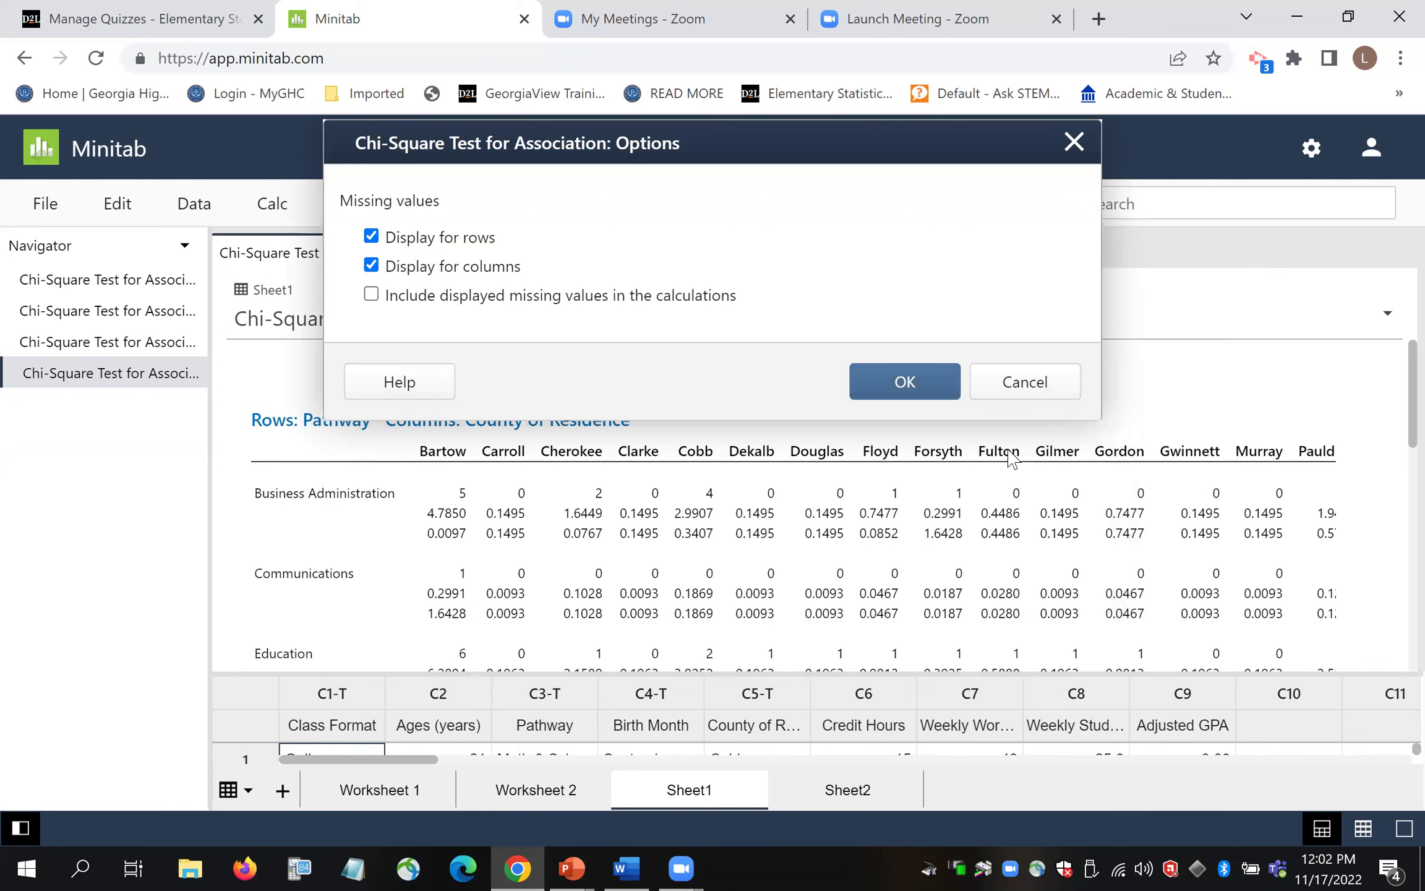
pyautogui.click(903, 382)
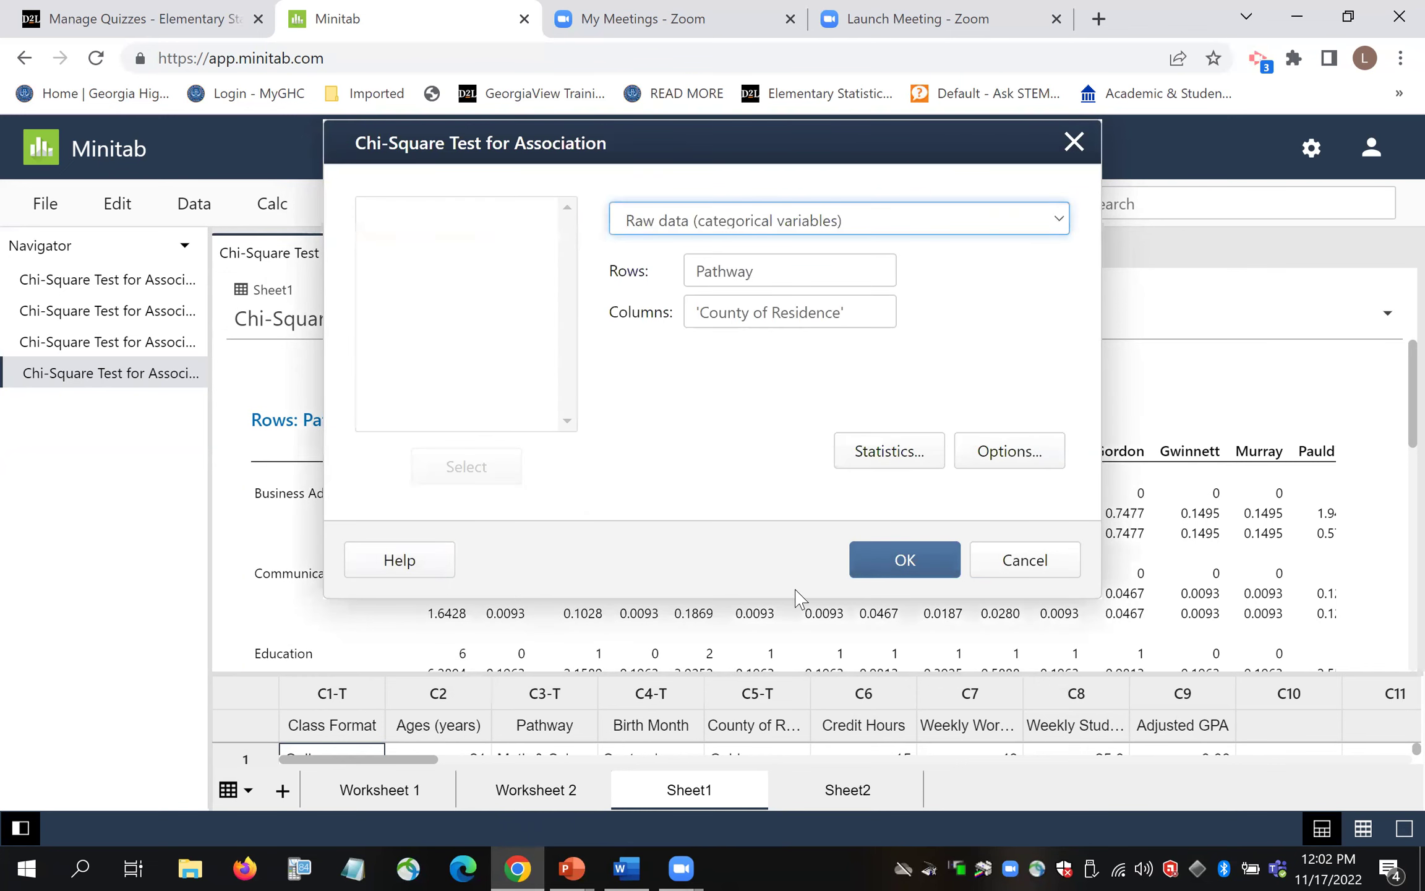
pyautogui.click(883, 564)
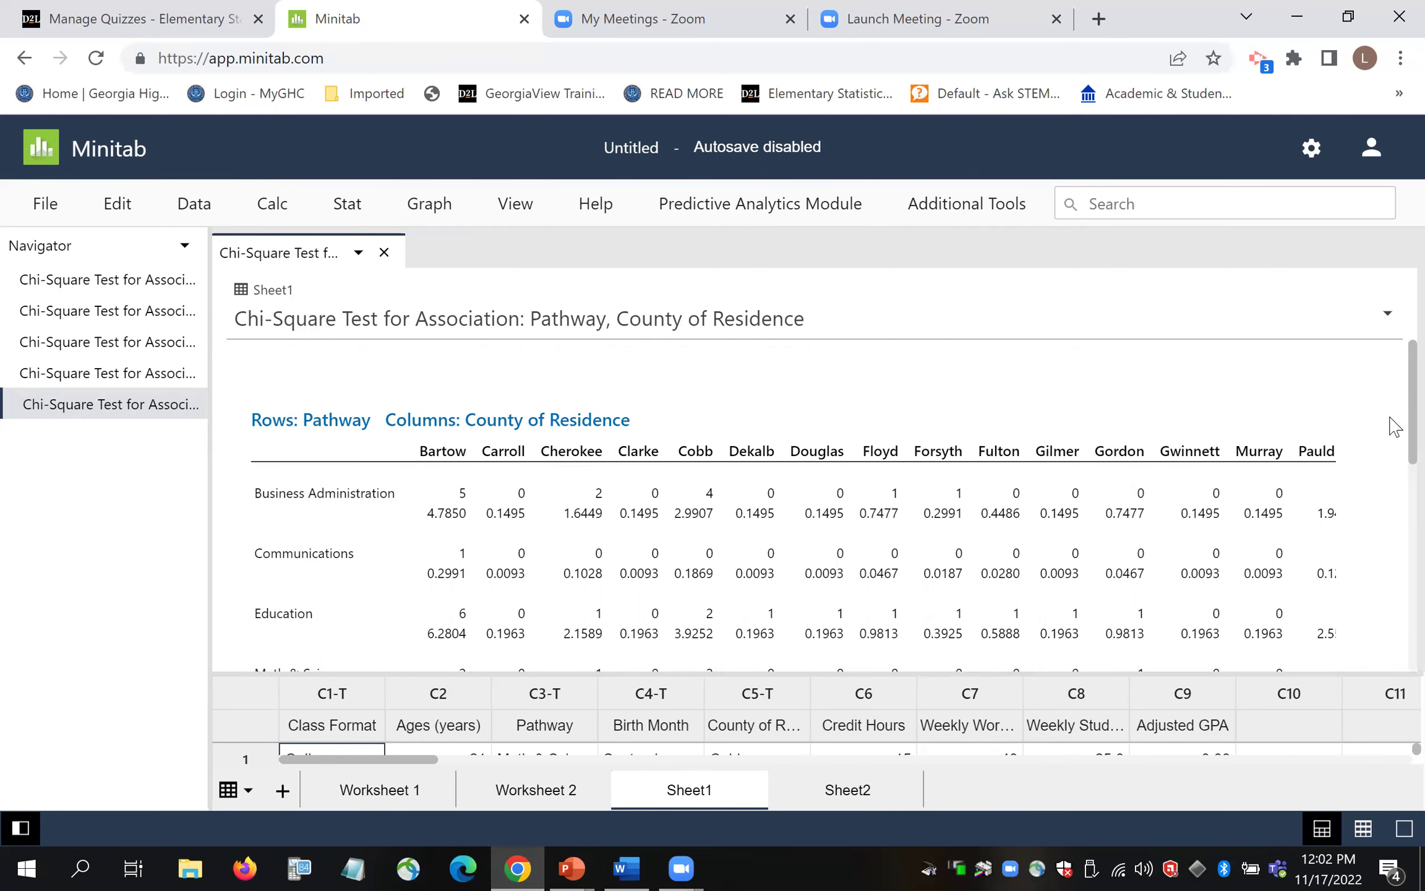
# Step: Examine the chi-square statistics and the observed and expected counts in the Pathway by County of Residence results
pyautogui.scroll(-9, 1394, 427)
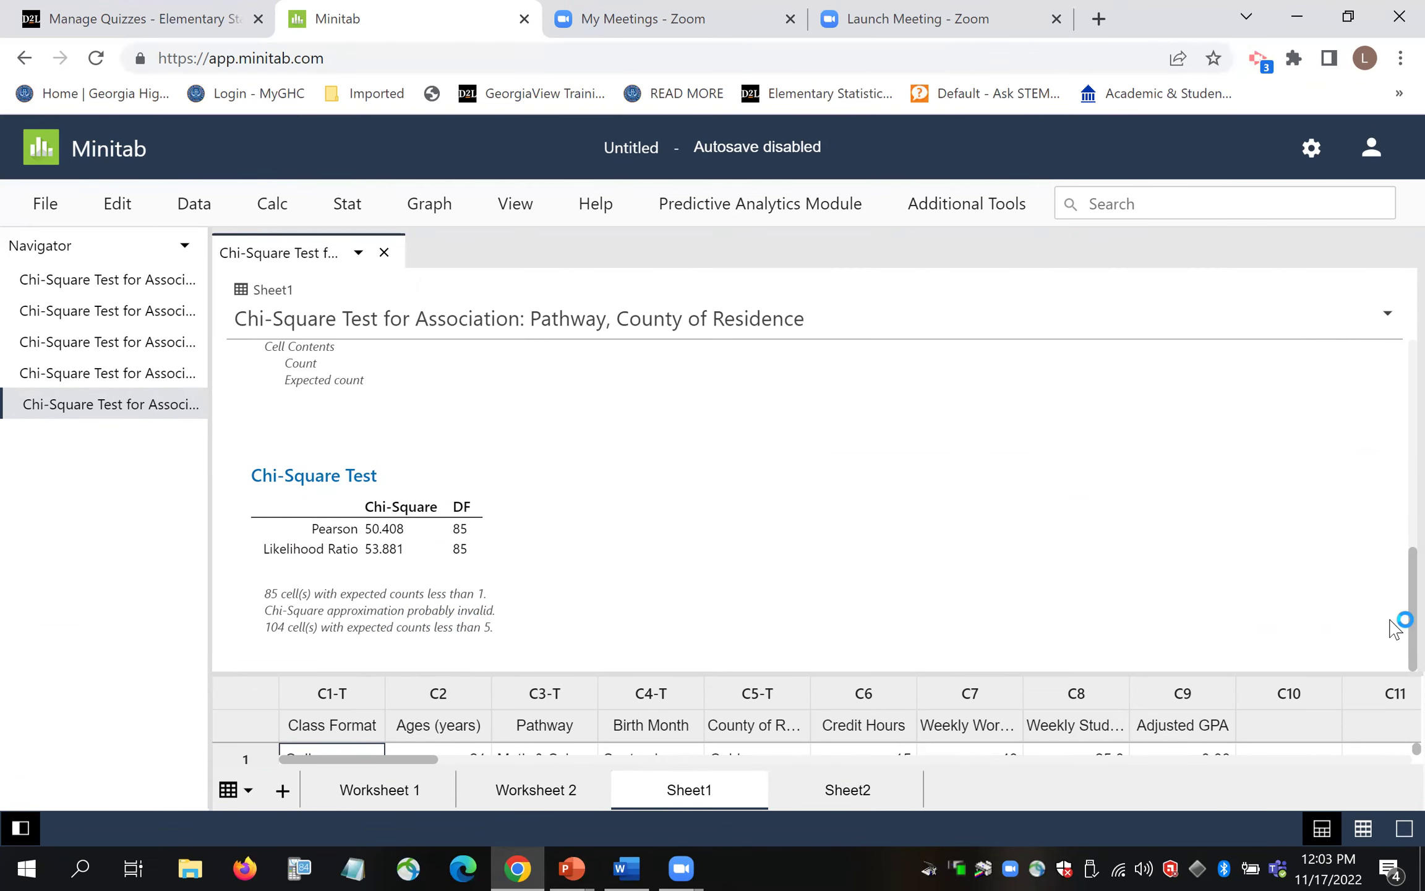
pyautogui.scroll(5, 1396, 625)
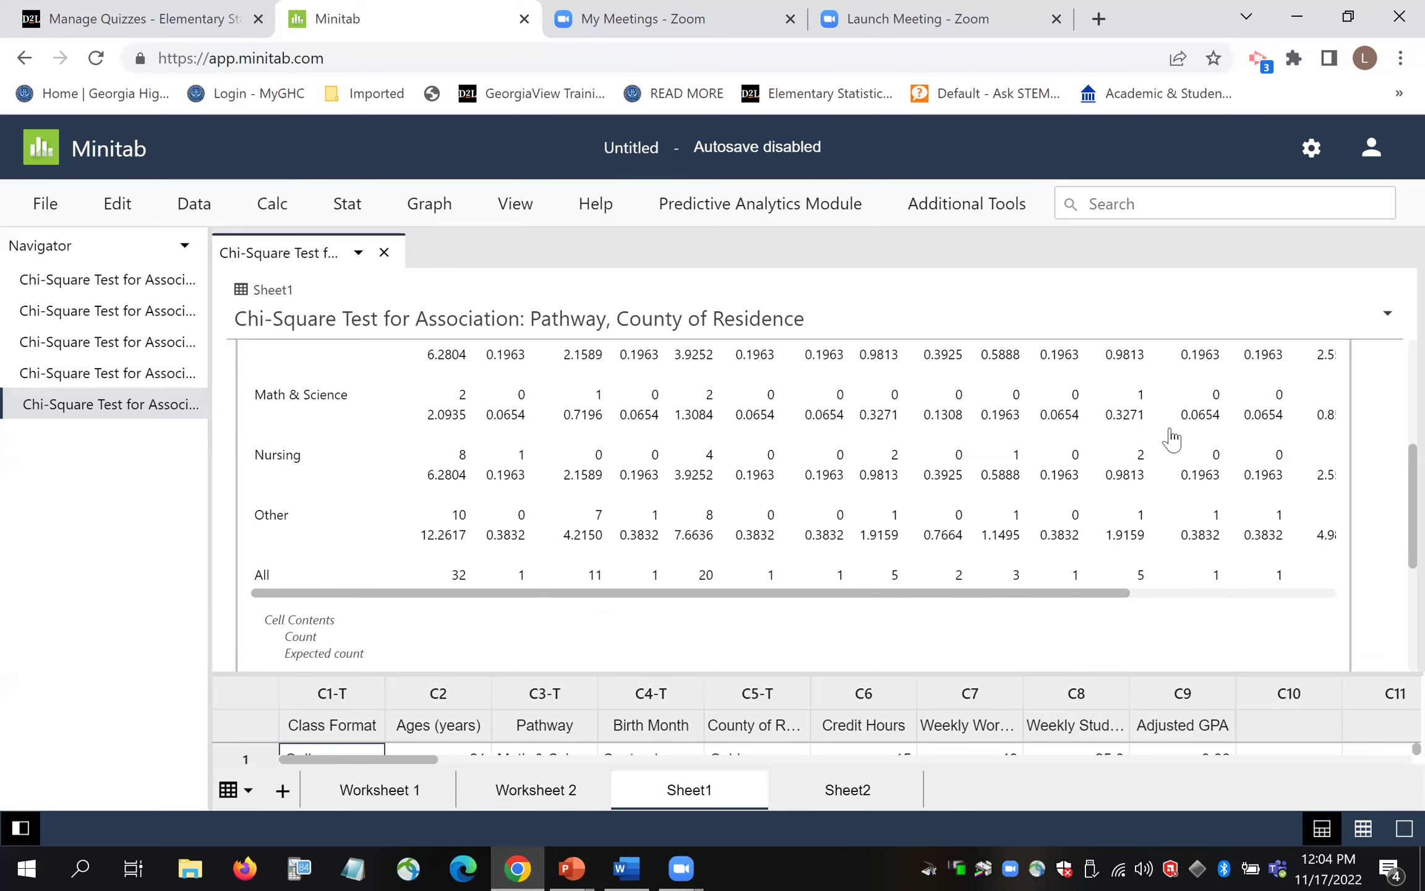
pyautogui.scroll(1, 1393, 484)
pyautogui.scroll(4, 1393, 483)
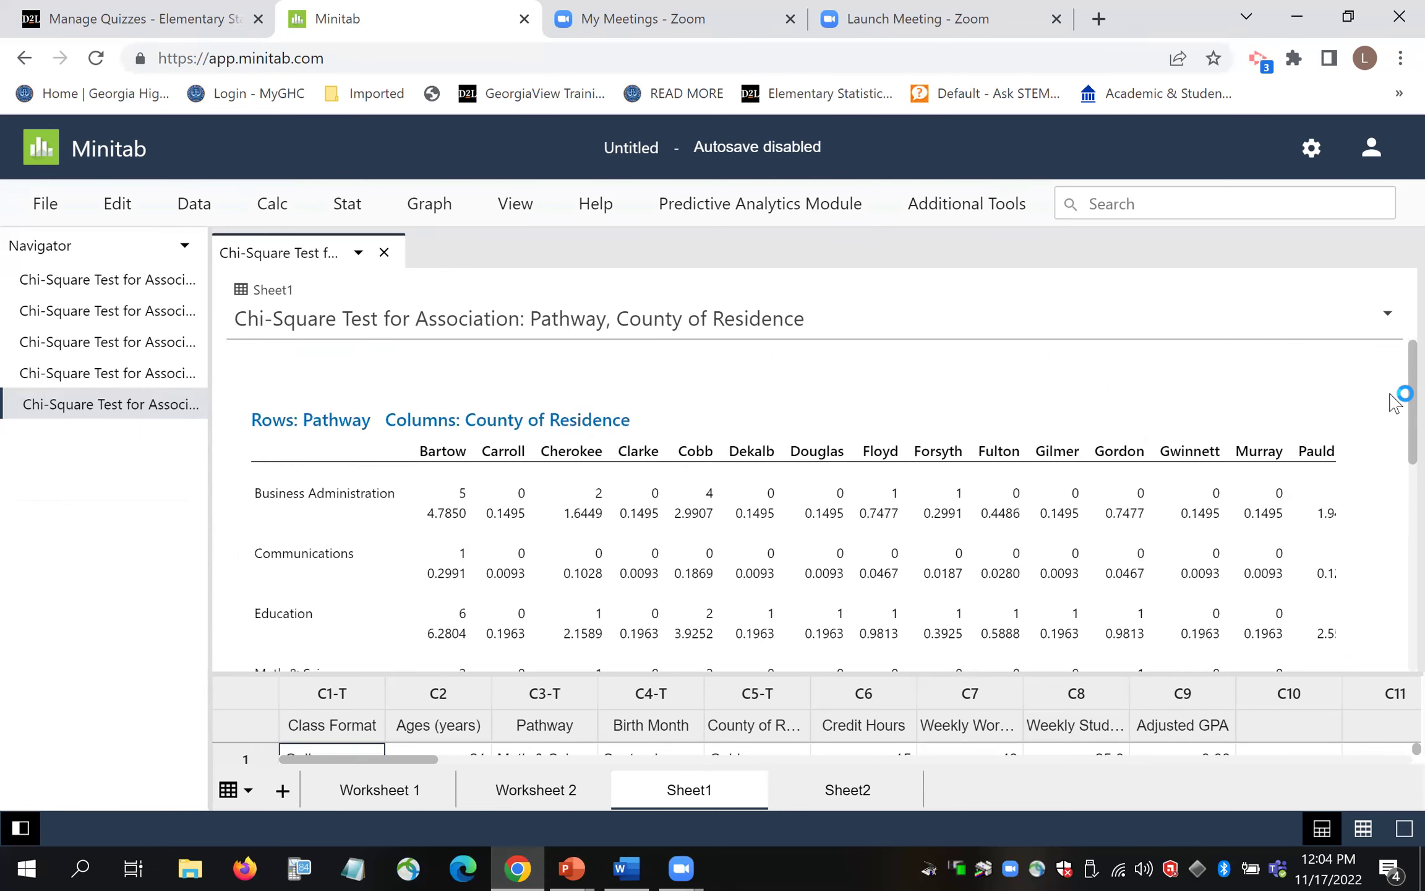
pyautogui.click(446, 216)
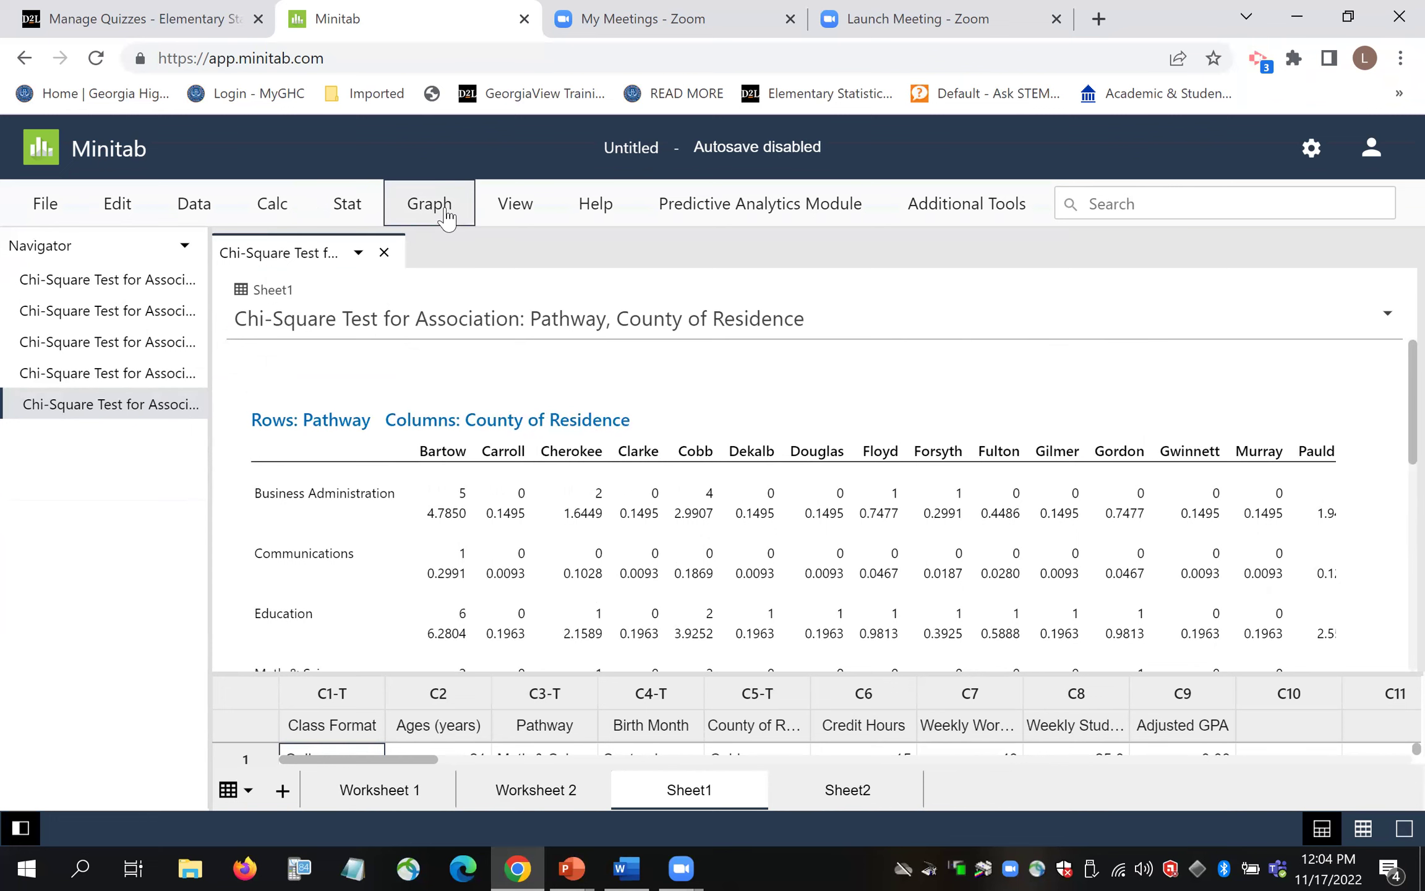
pyautogui.click(337, 213)
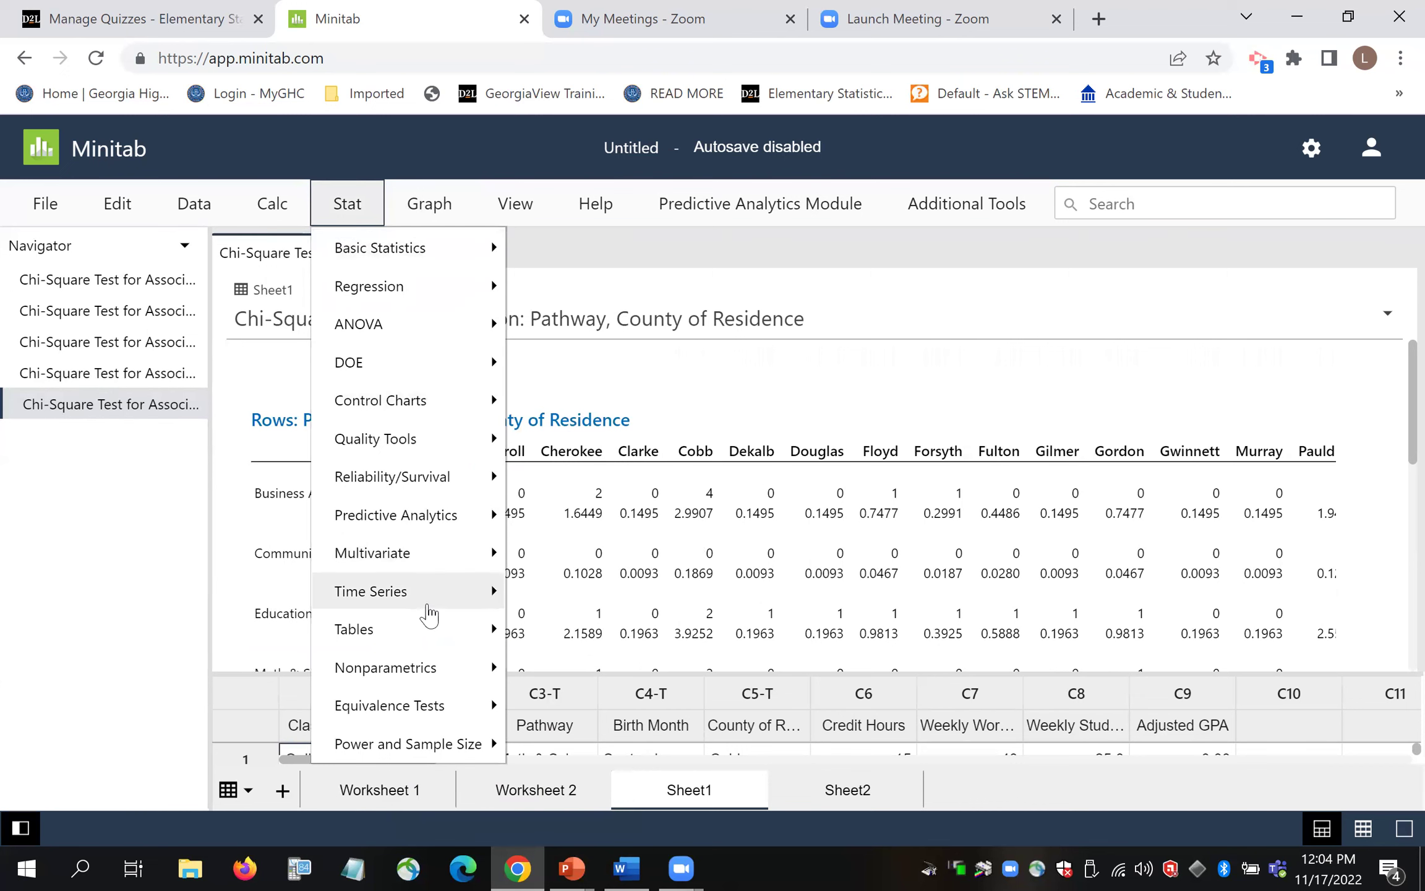
pyautogui.moveTo(435, 629)
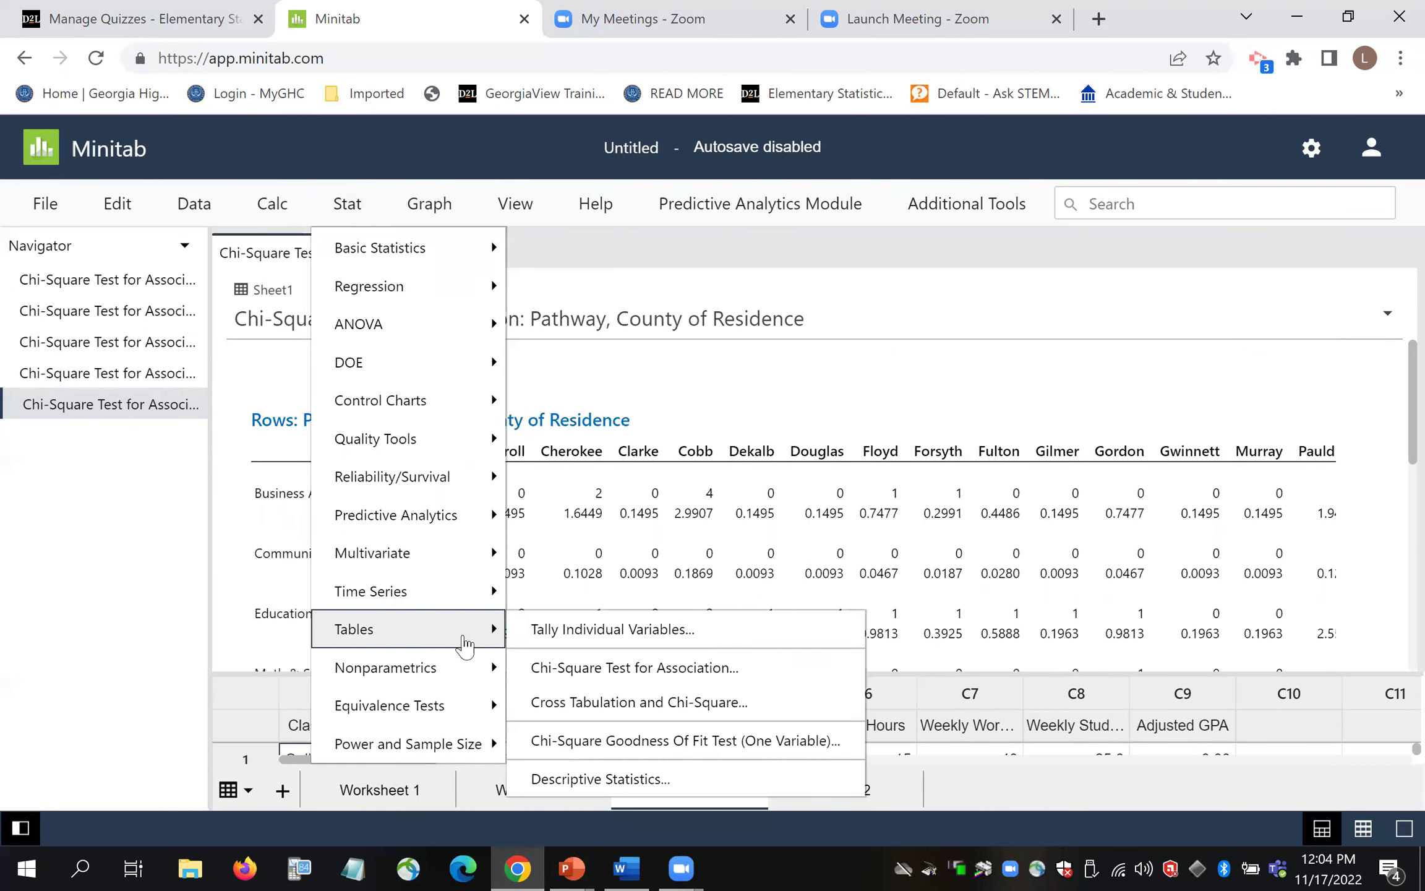
pyautogui.click(589, 669)
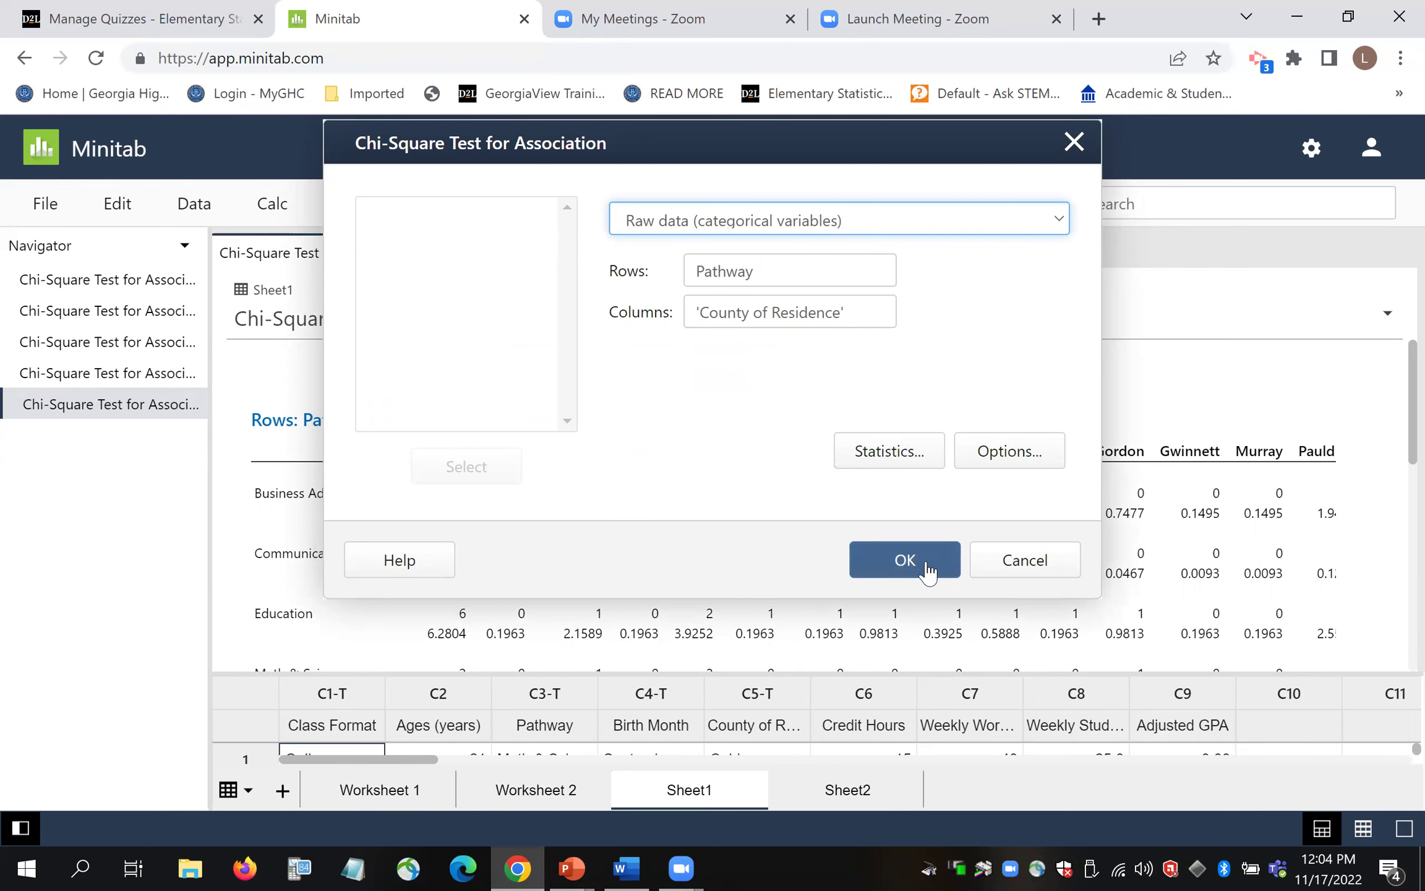
pyautogui.click(1017, 566)
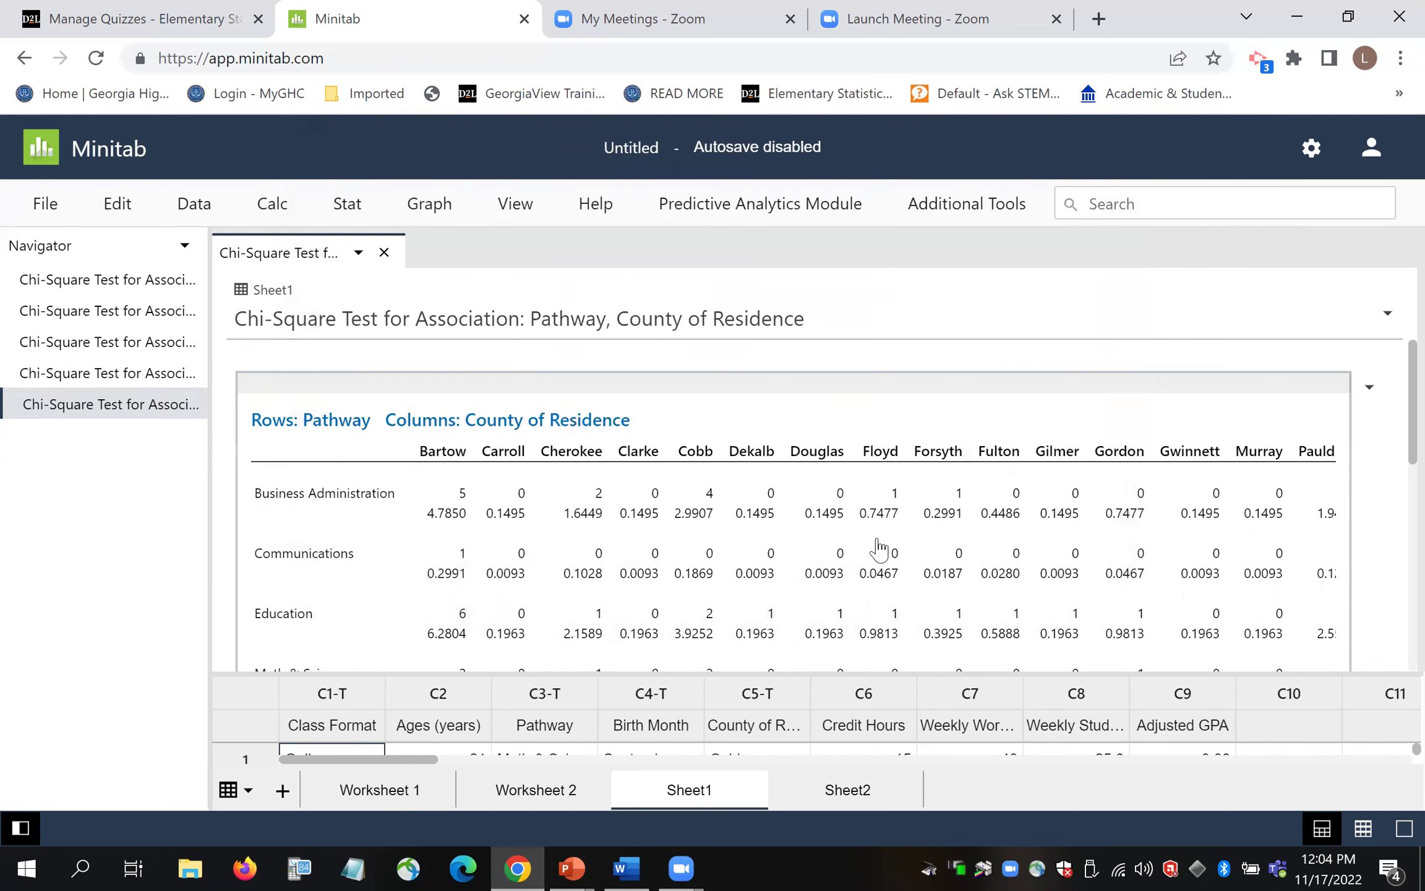
pyautogui.click(347, 207)
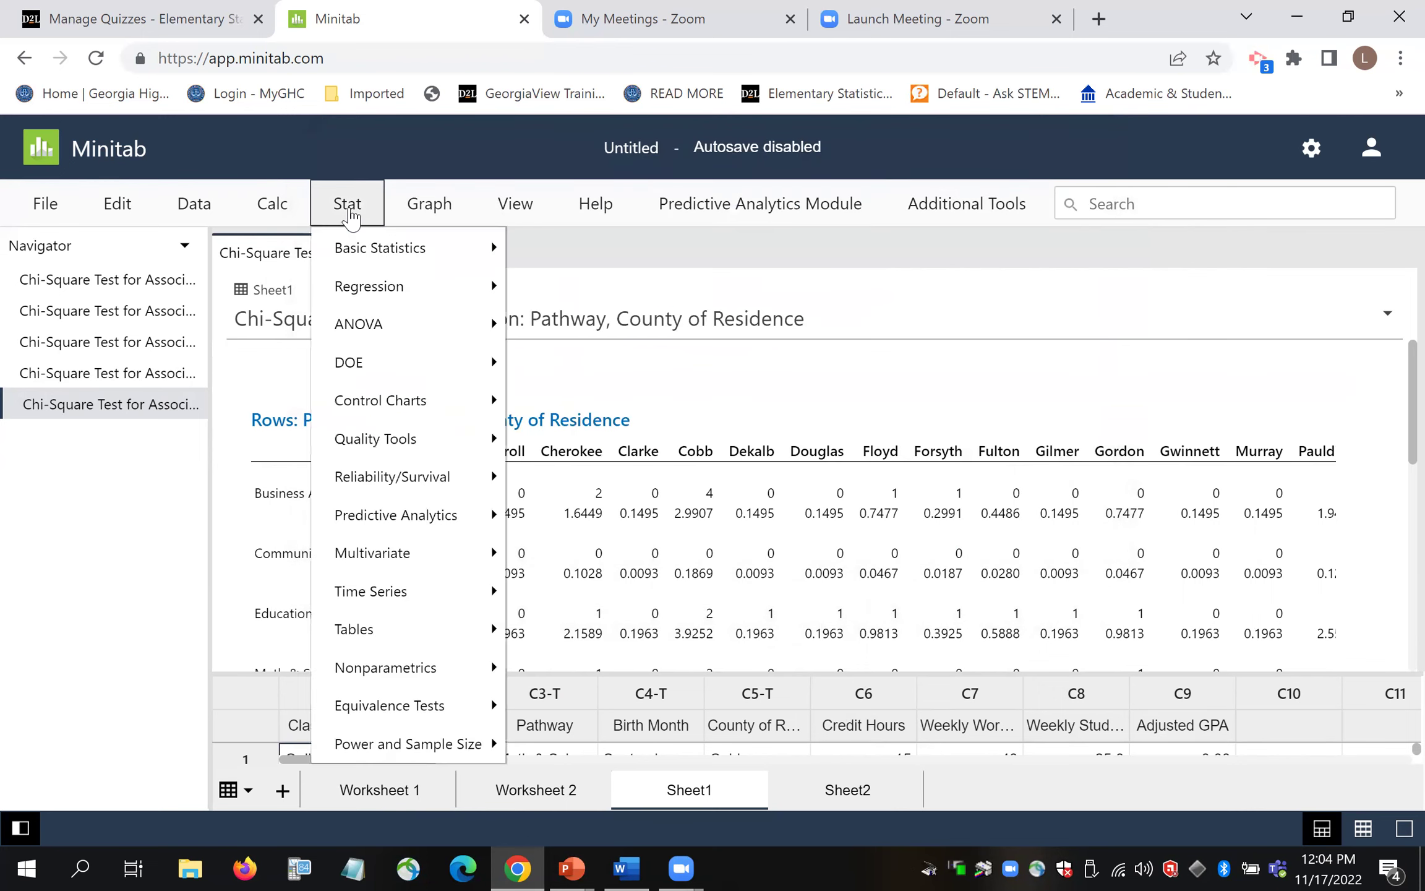
pyautogui.click(446, 637)
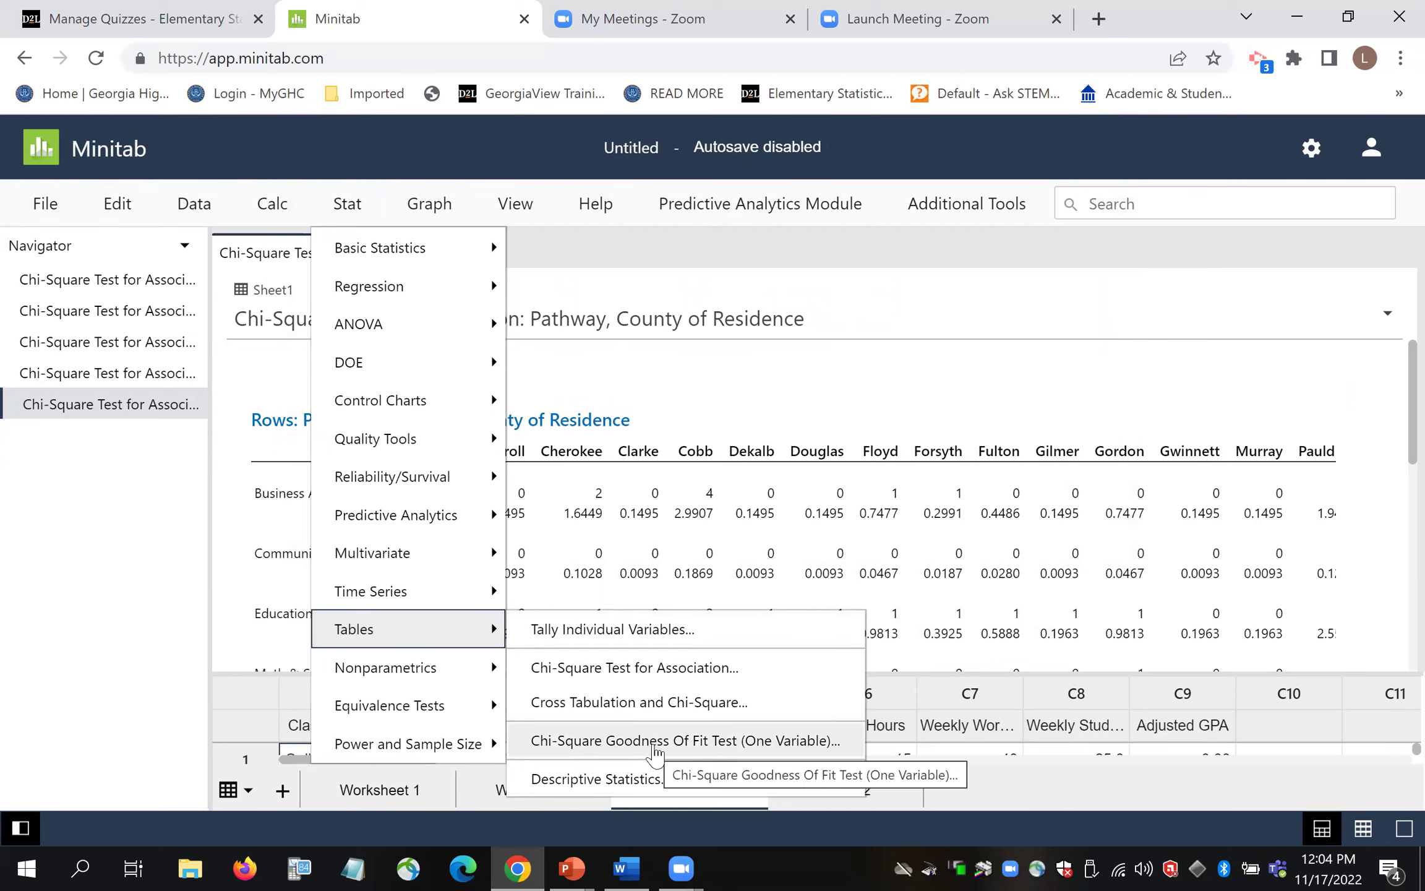
pyautogui.click(655, 741)
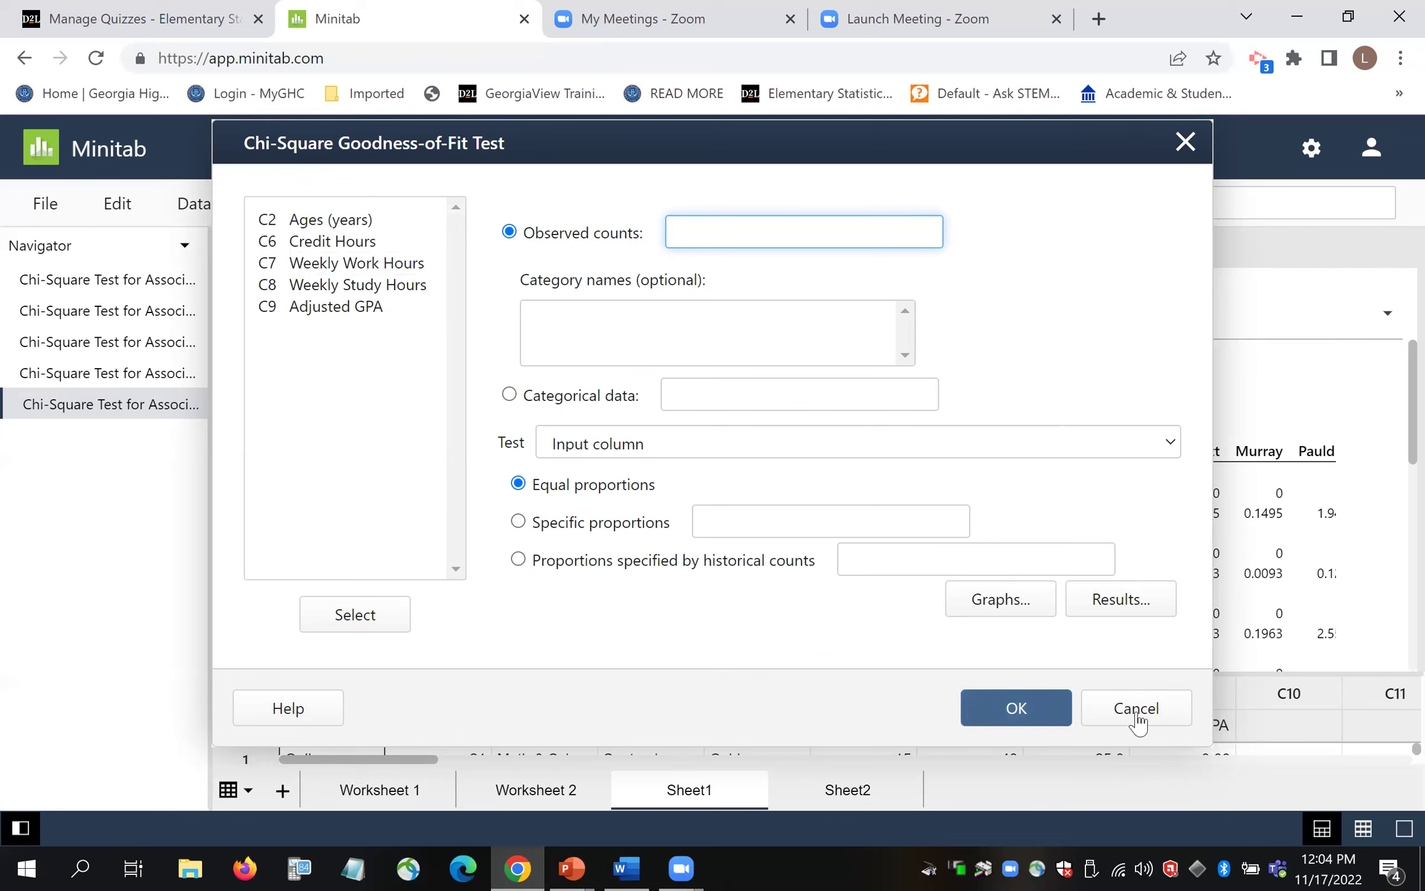
pyautogui.click(1166, 711)
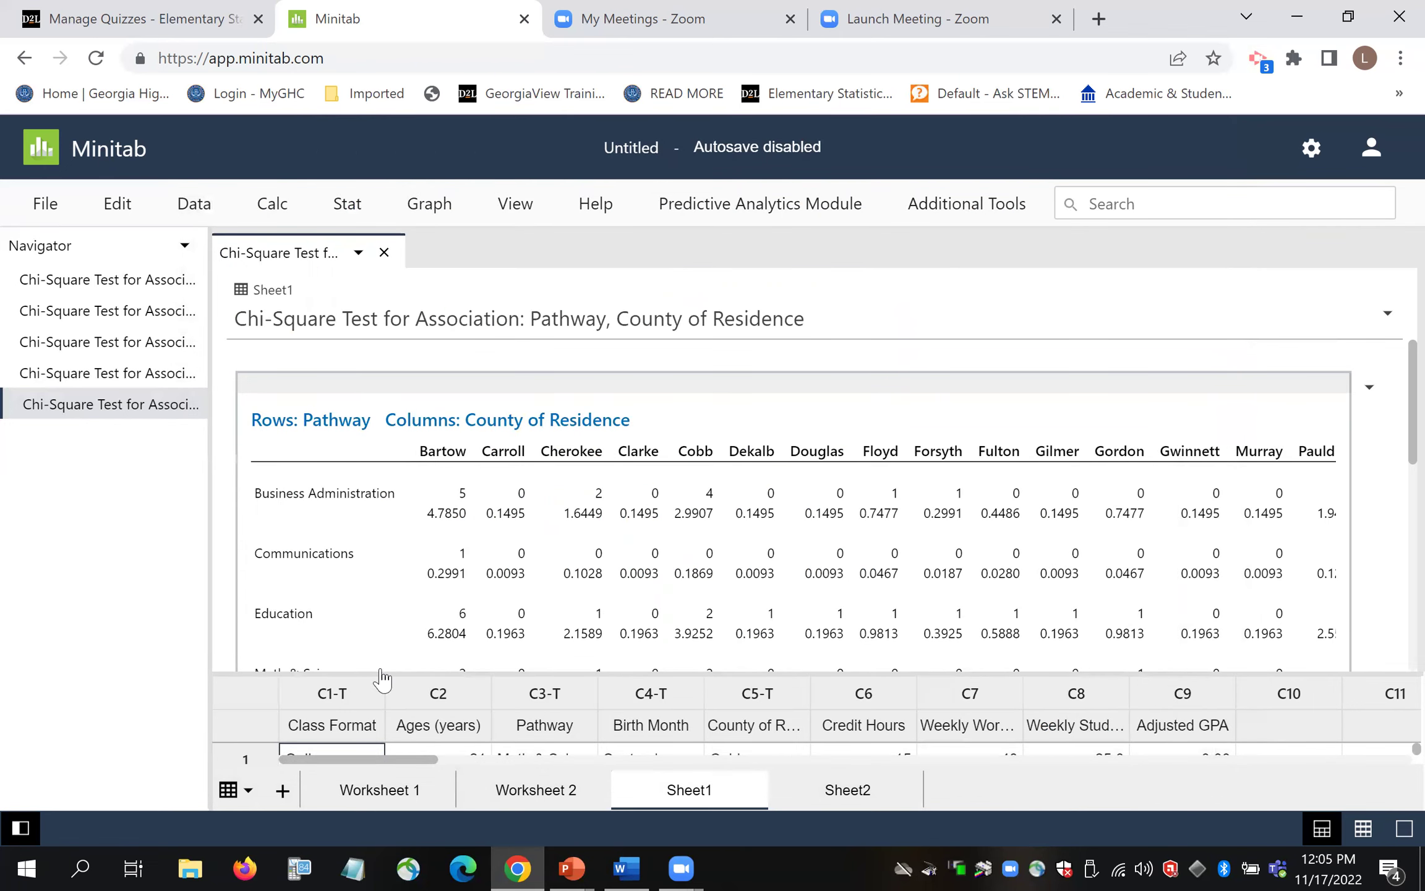
# Step: Run a one-variable Chi-Square Goodness-of-Fit Test on Sheet1 with County of Residence as the categorical data and equal proportions
pyautogui.moveTo(387, 674); pyautogui.dragTo(402, 495)
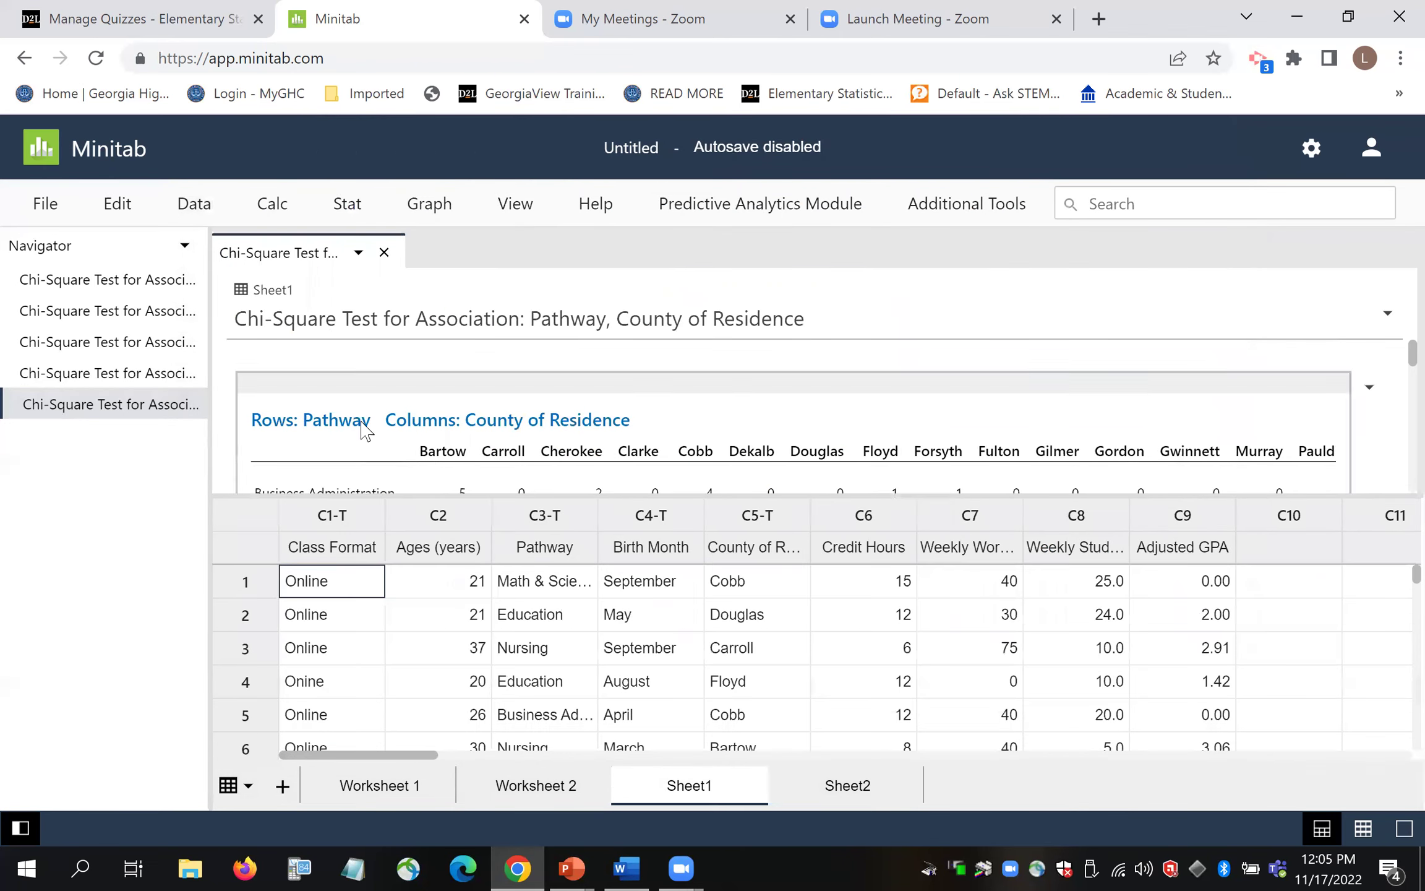
pyautogui.click(345, 218)
pyautogui.moveTo(449, 644)
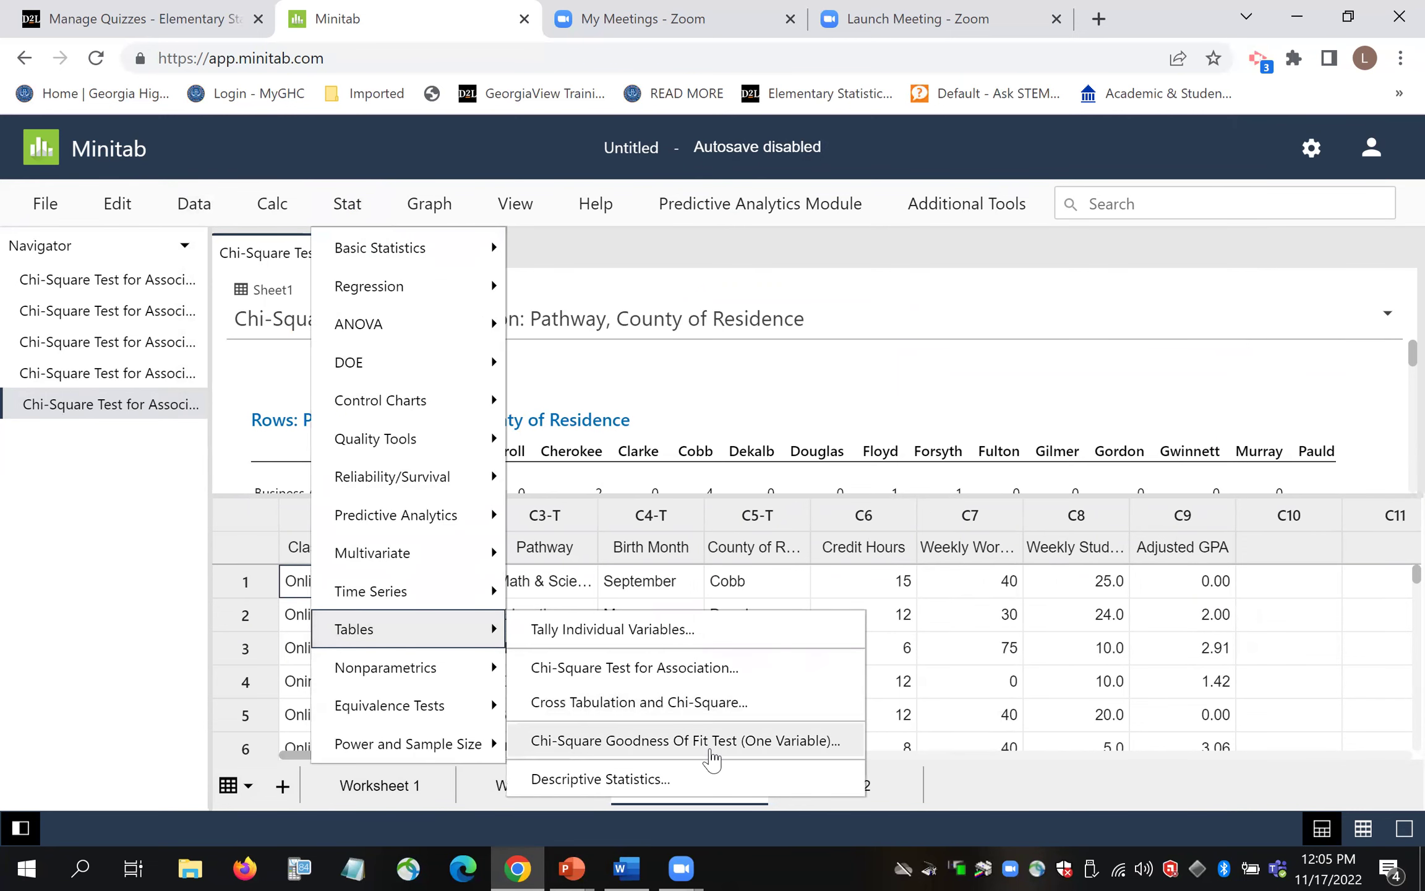
pyautogui.click(705, 745)
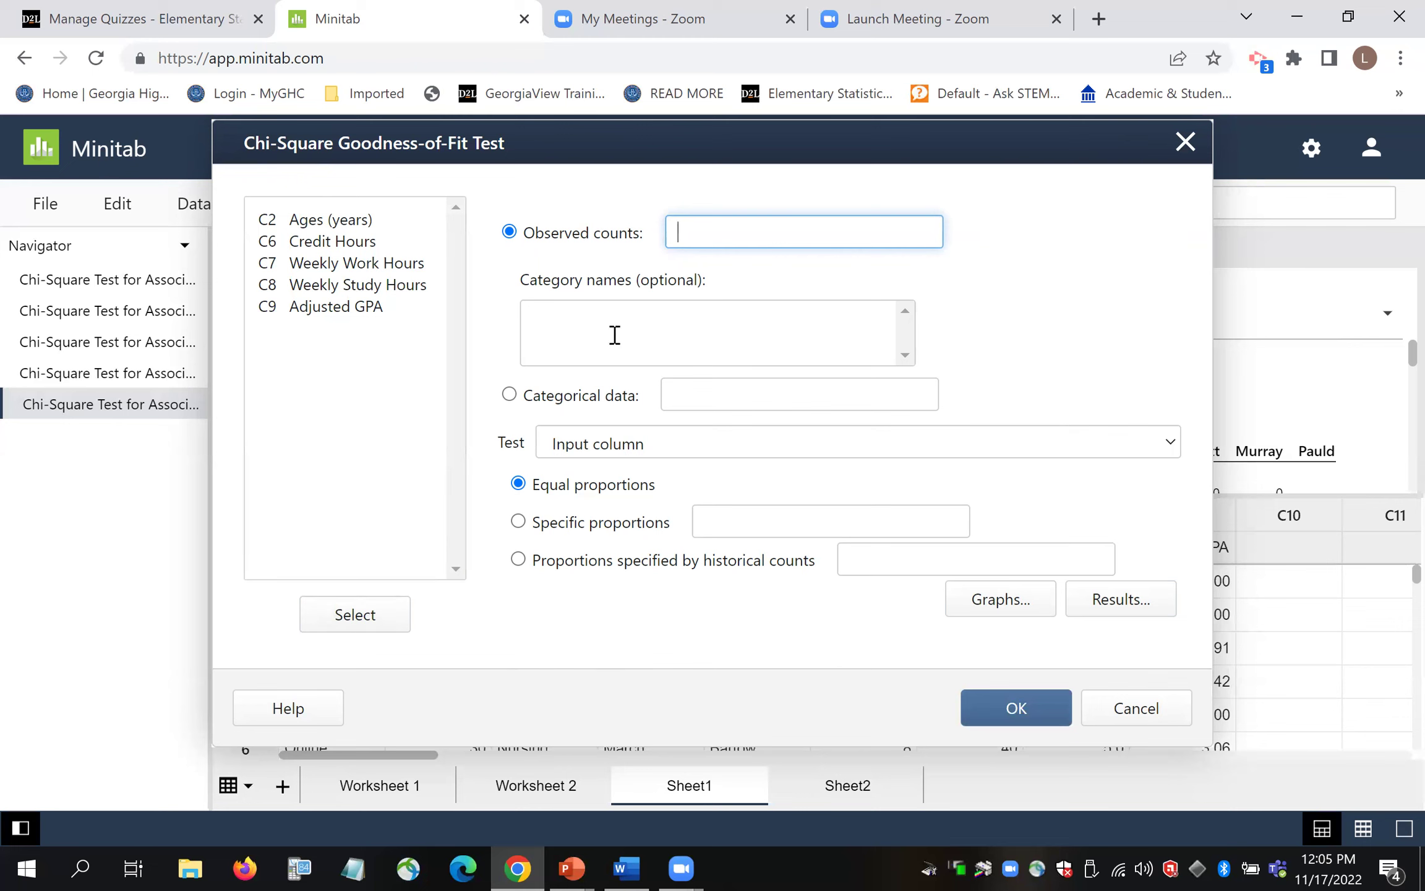
pyautogui.click(508, 394)
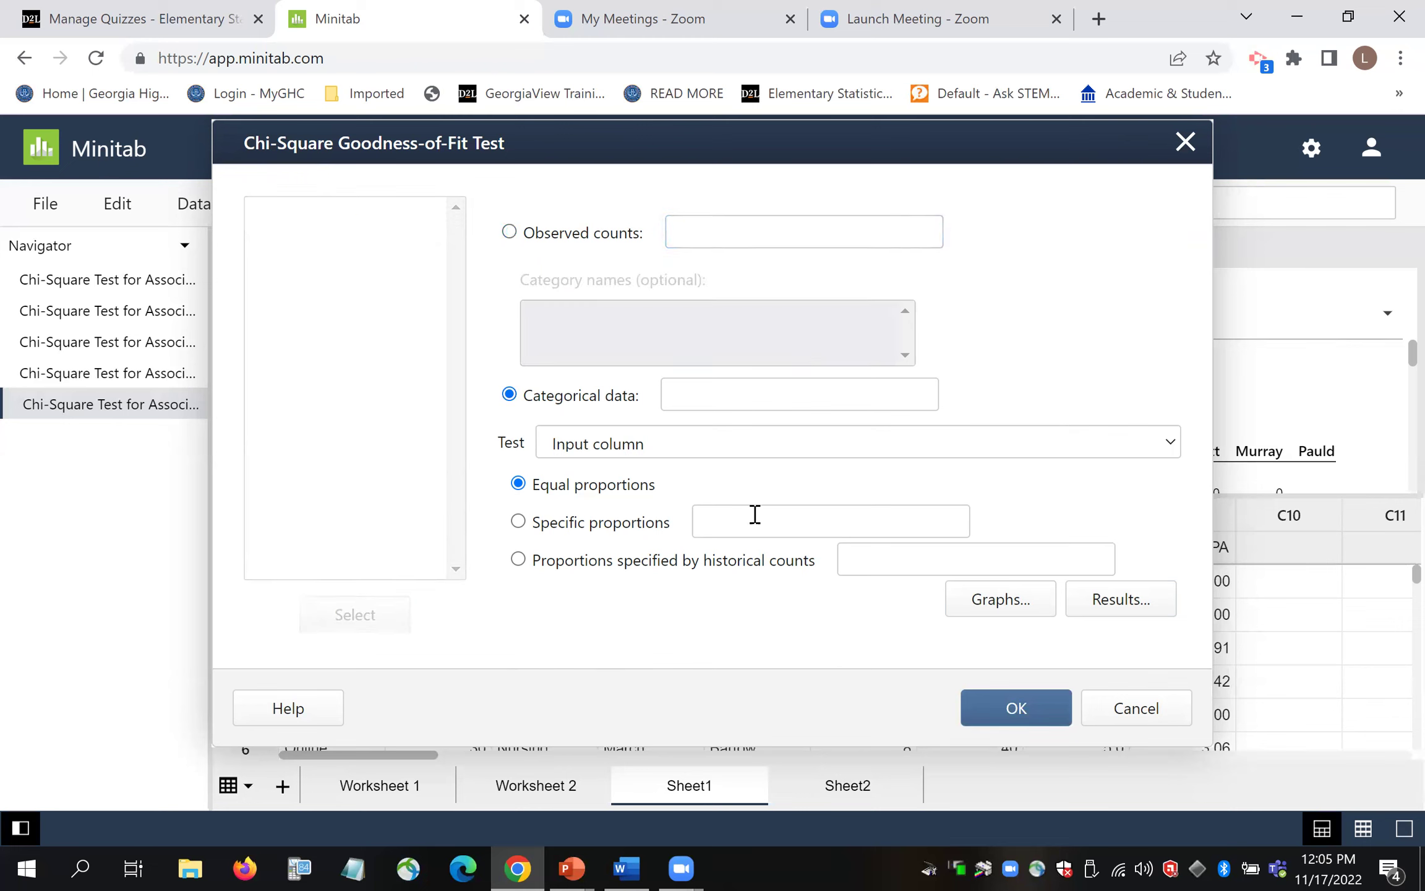
pyautogui.click(681, 391)
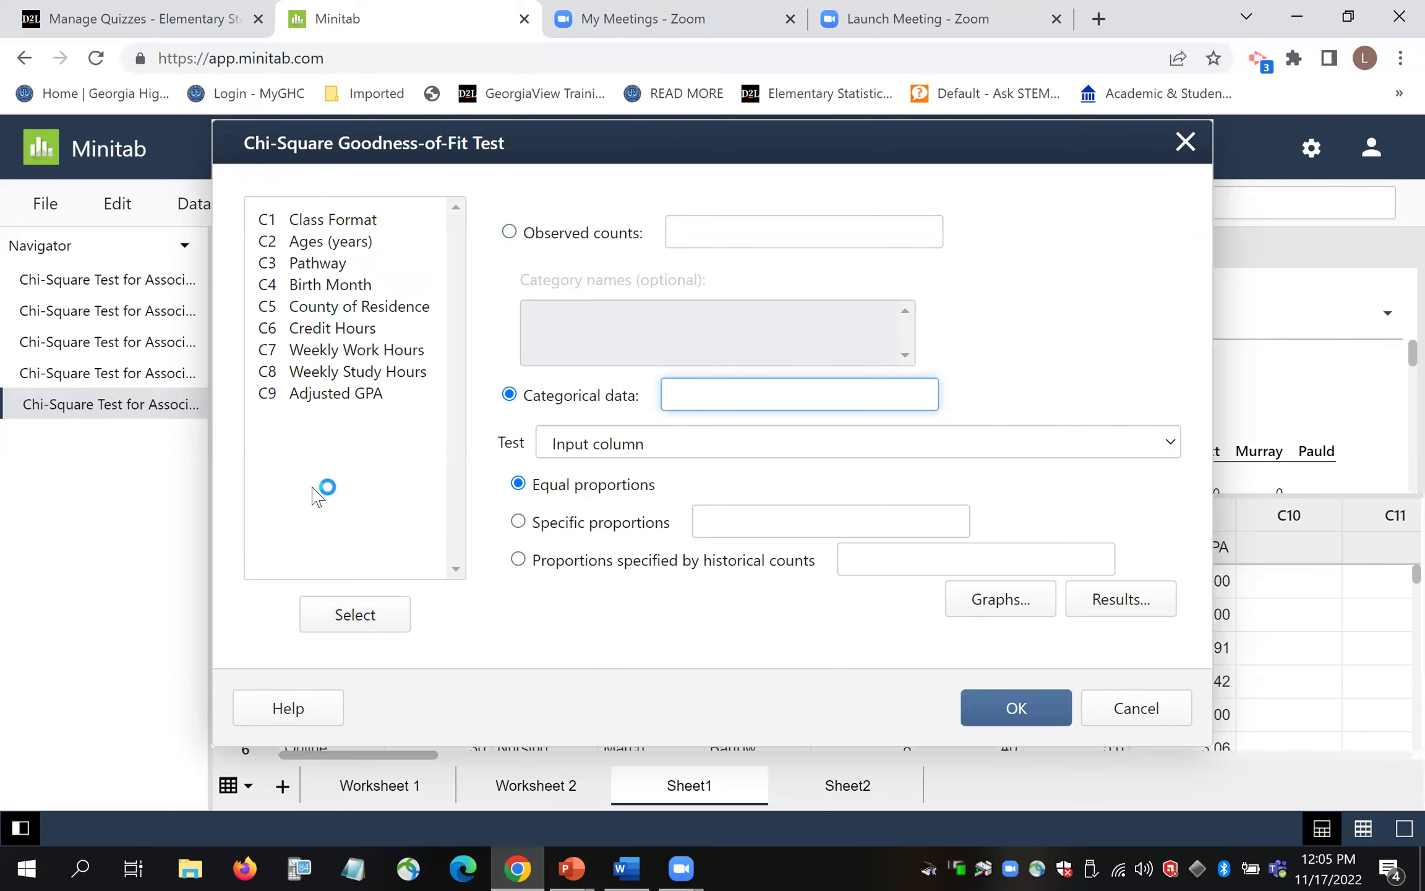
pyautogui.click(386, 317)
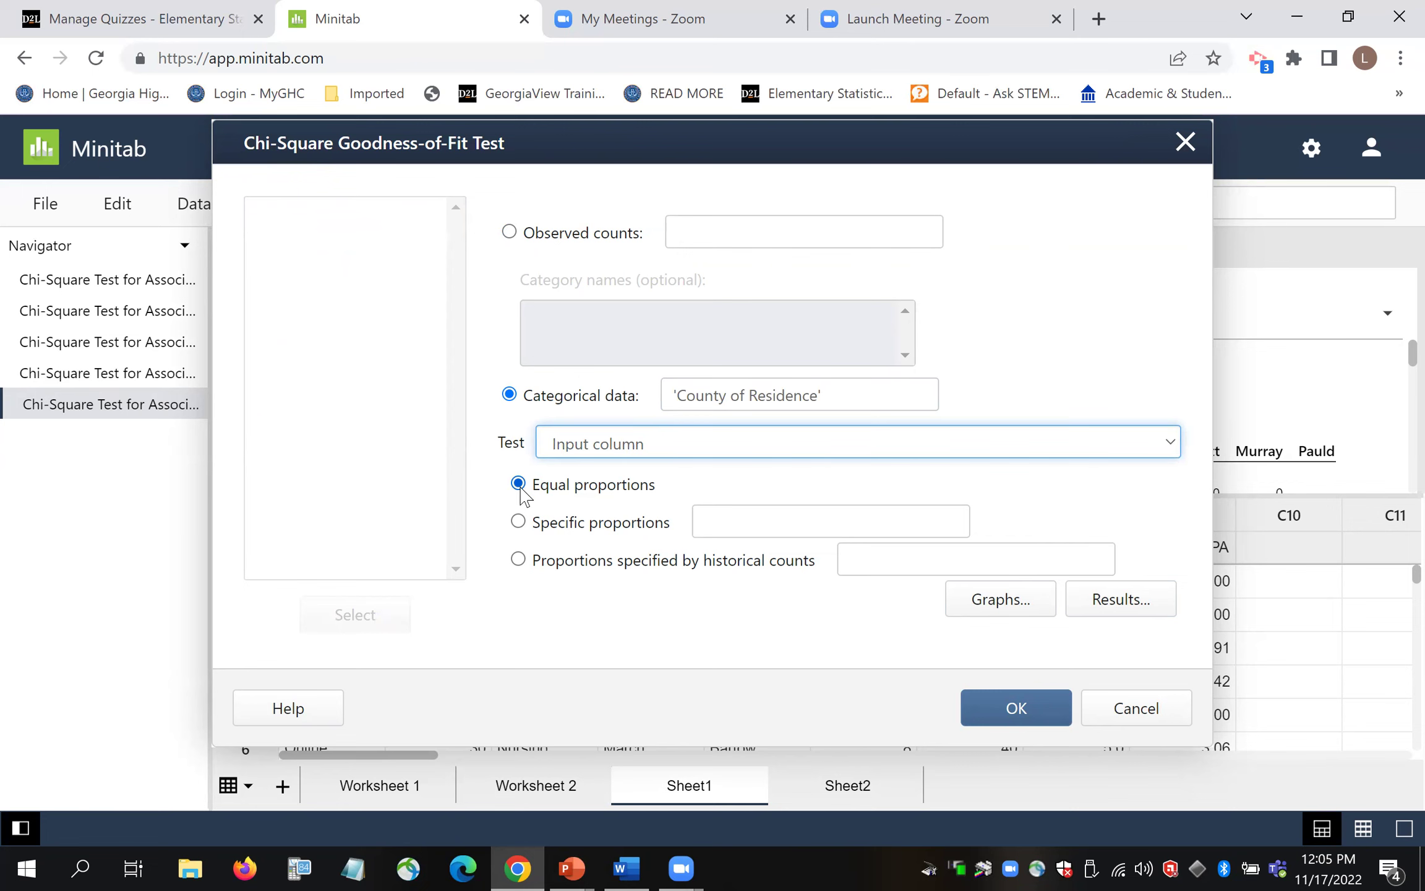
pyautogui.click(1017, 717)
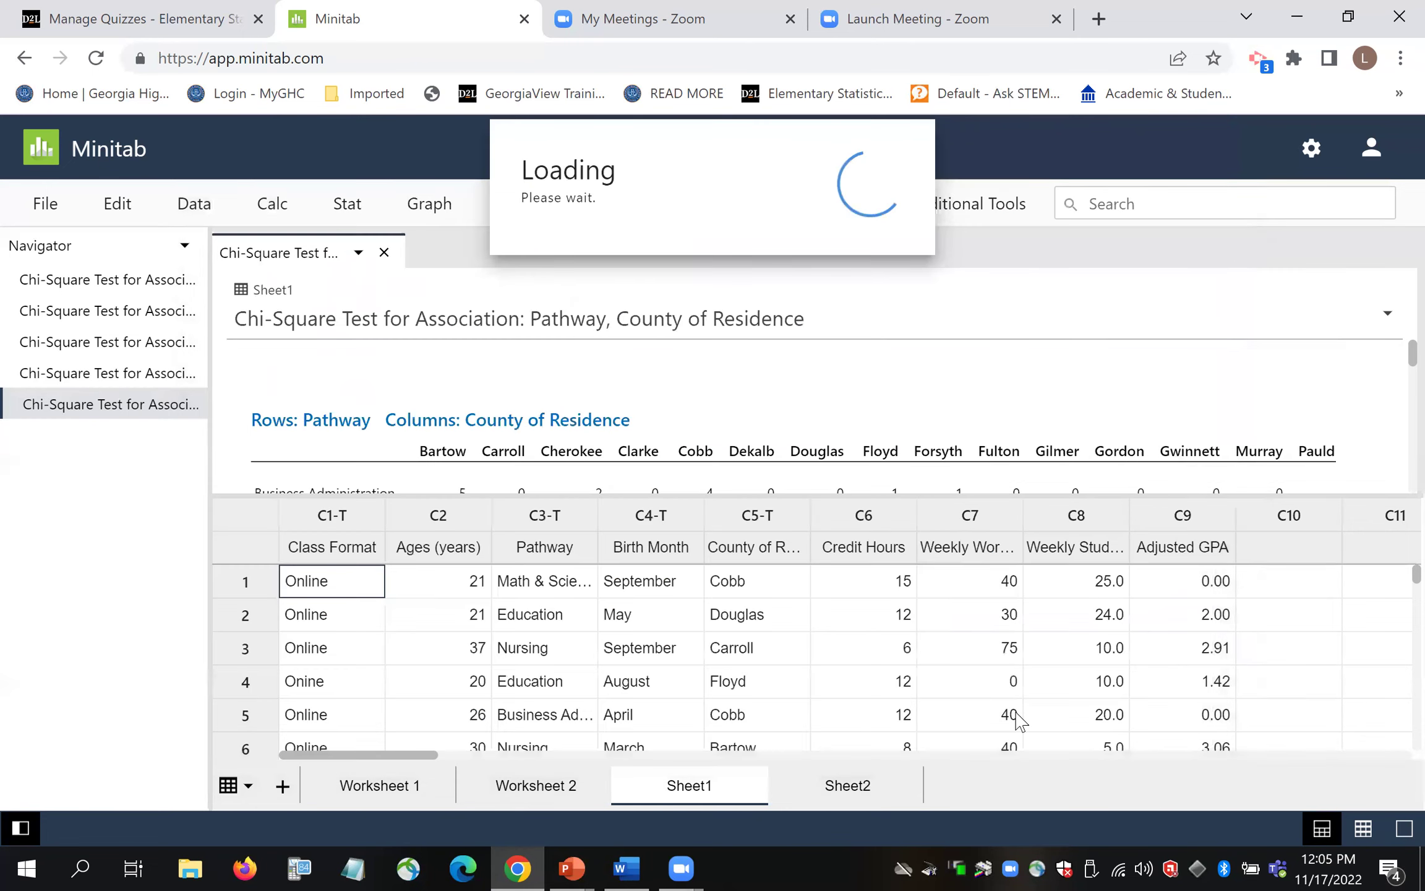
# Step: Enlarge the results area and examine the goodness-of-fit counts, the chi-square statistics and the chart of observed and expected values
pyautogui.moveTo(756, 495); pyautogui.dragTo(793, 686)
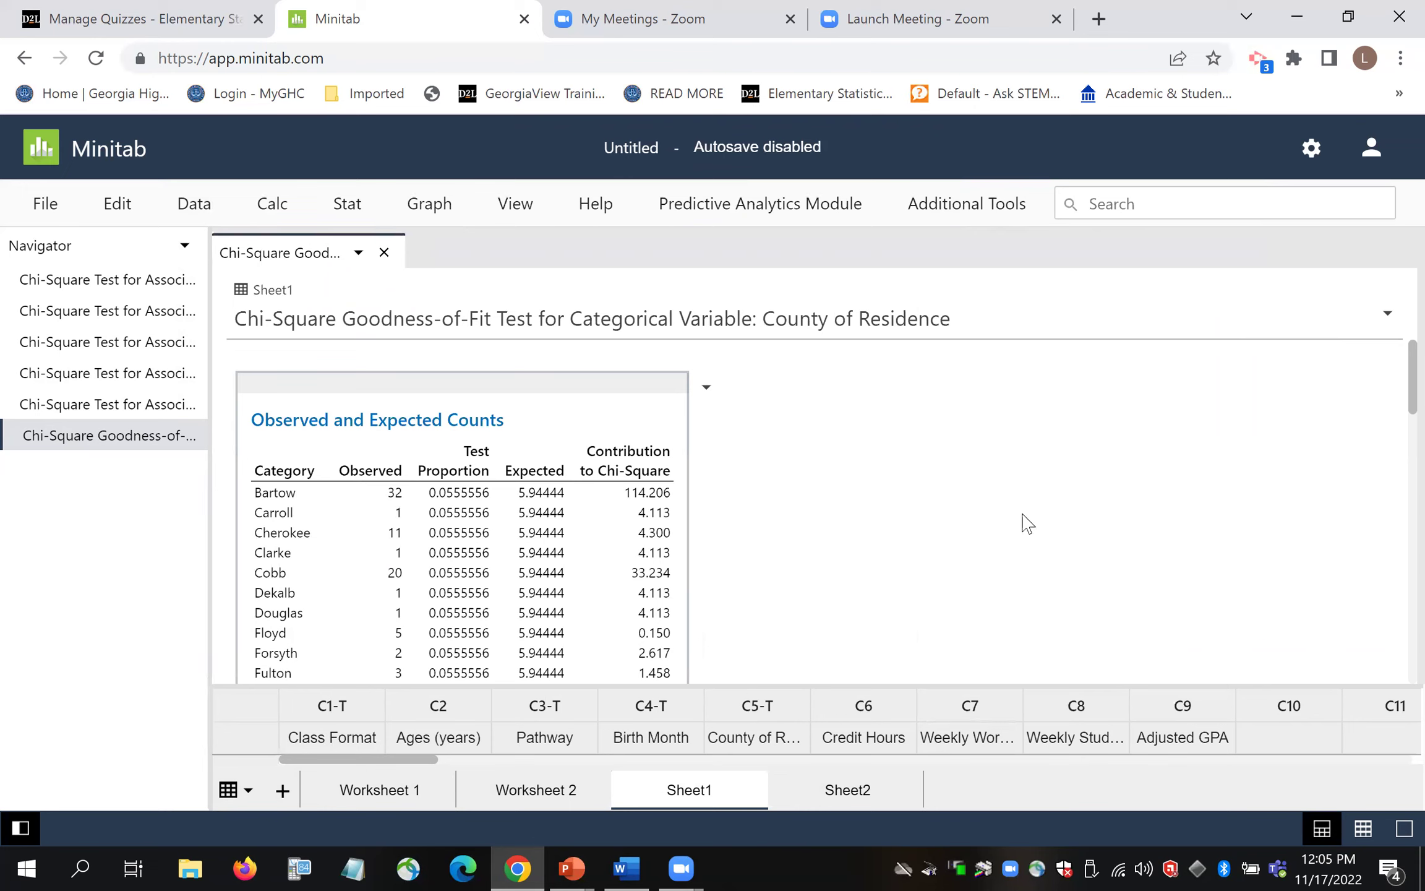
pyautogui.scroll(-3, 1395, 464)
pyautogui.scroll(-3, 1392, 489)
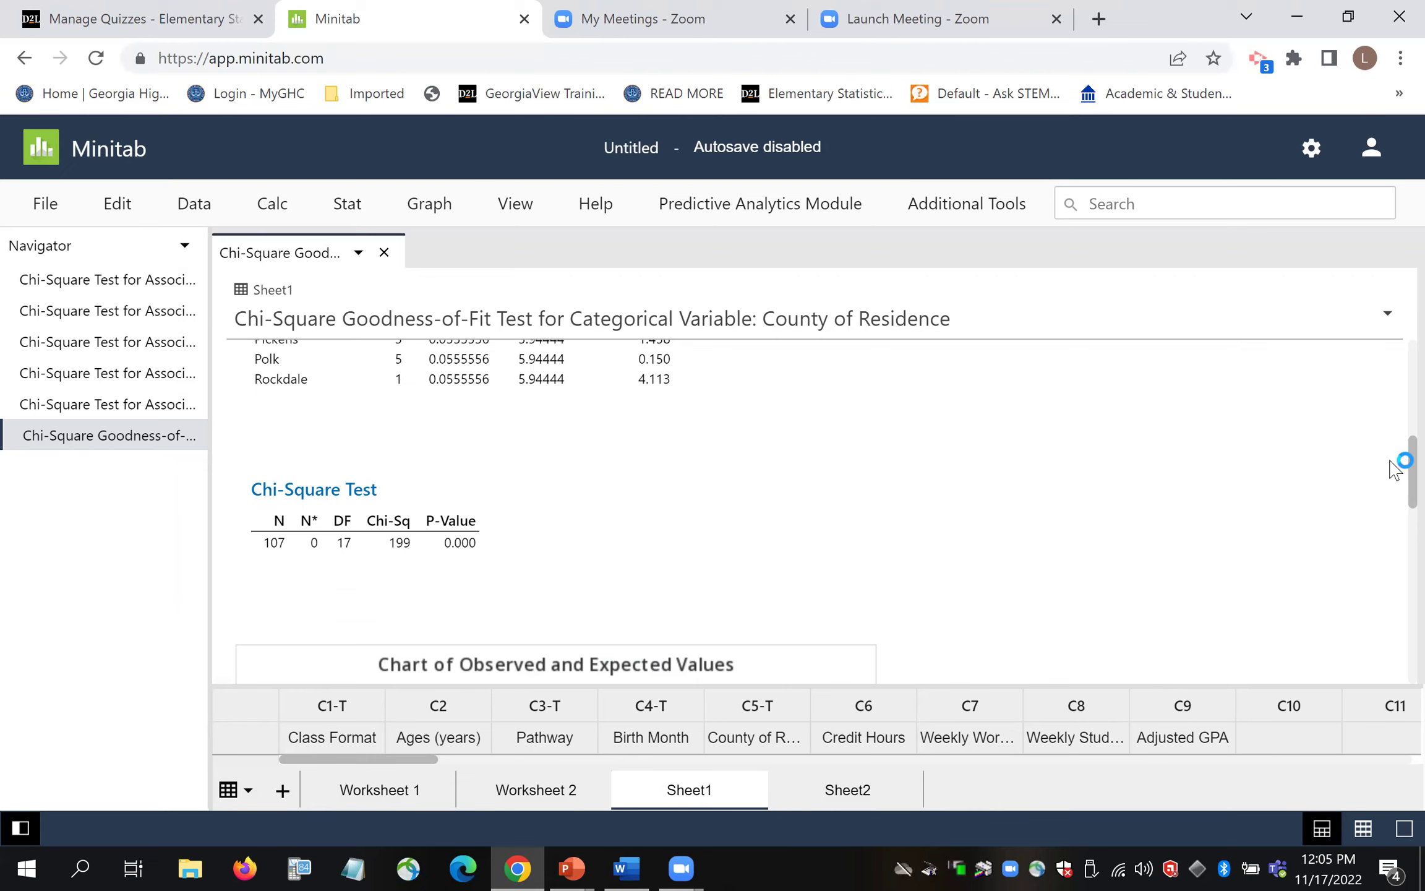
pyautogui.moveTo(1391, 482); pyautogui.dragTo(1393, 564)
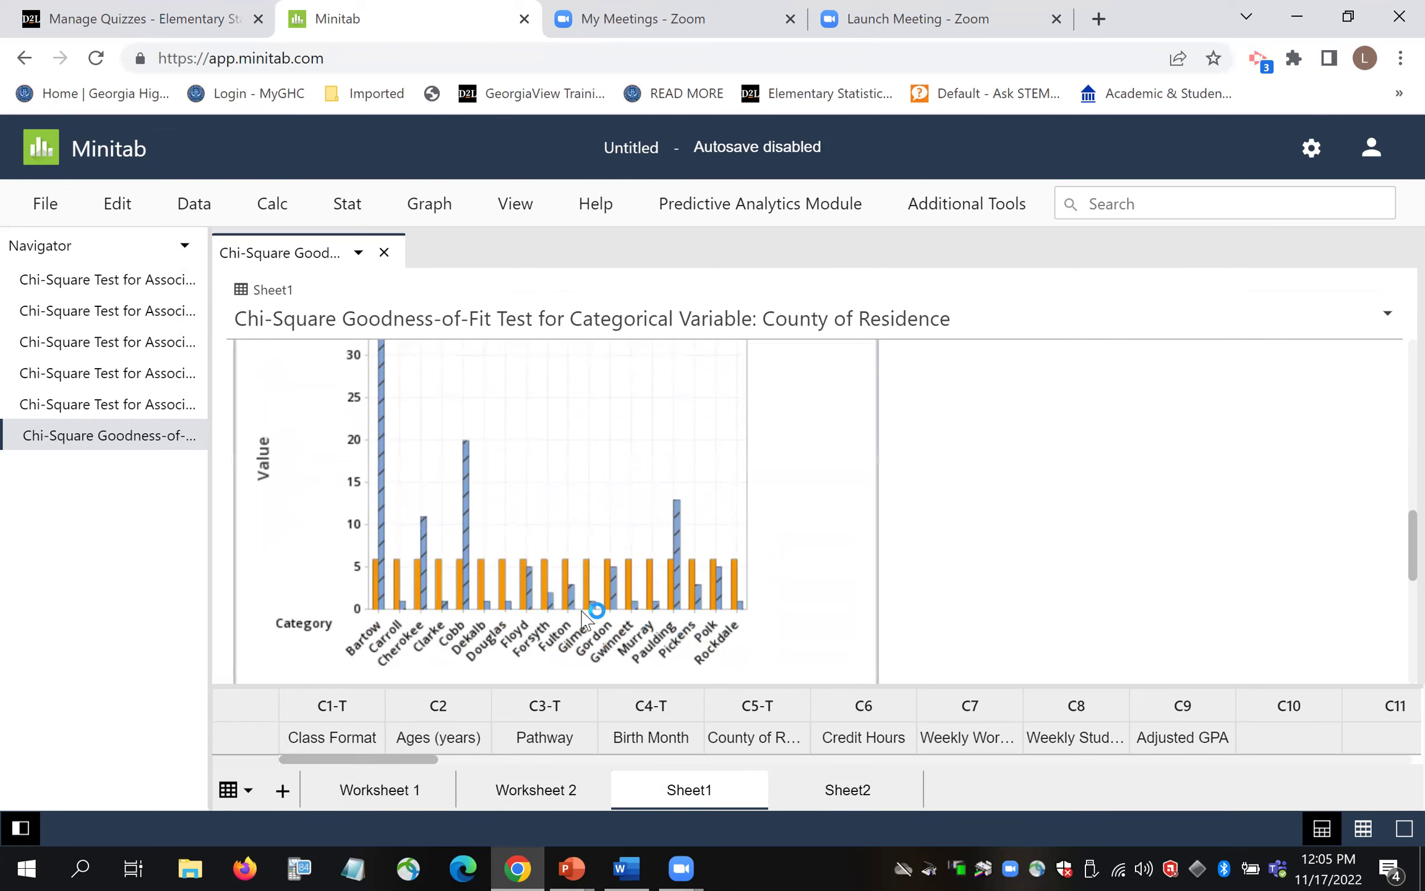
pyautogui.moveTo(484, 572)
pyautogui.moveTo(381, 504)
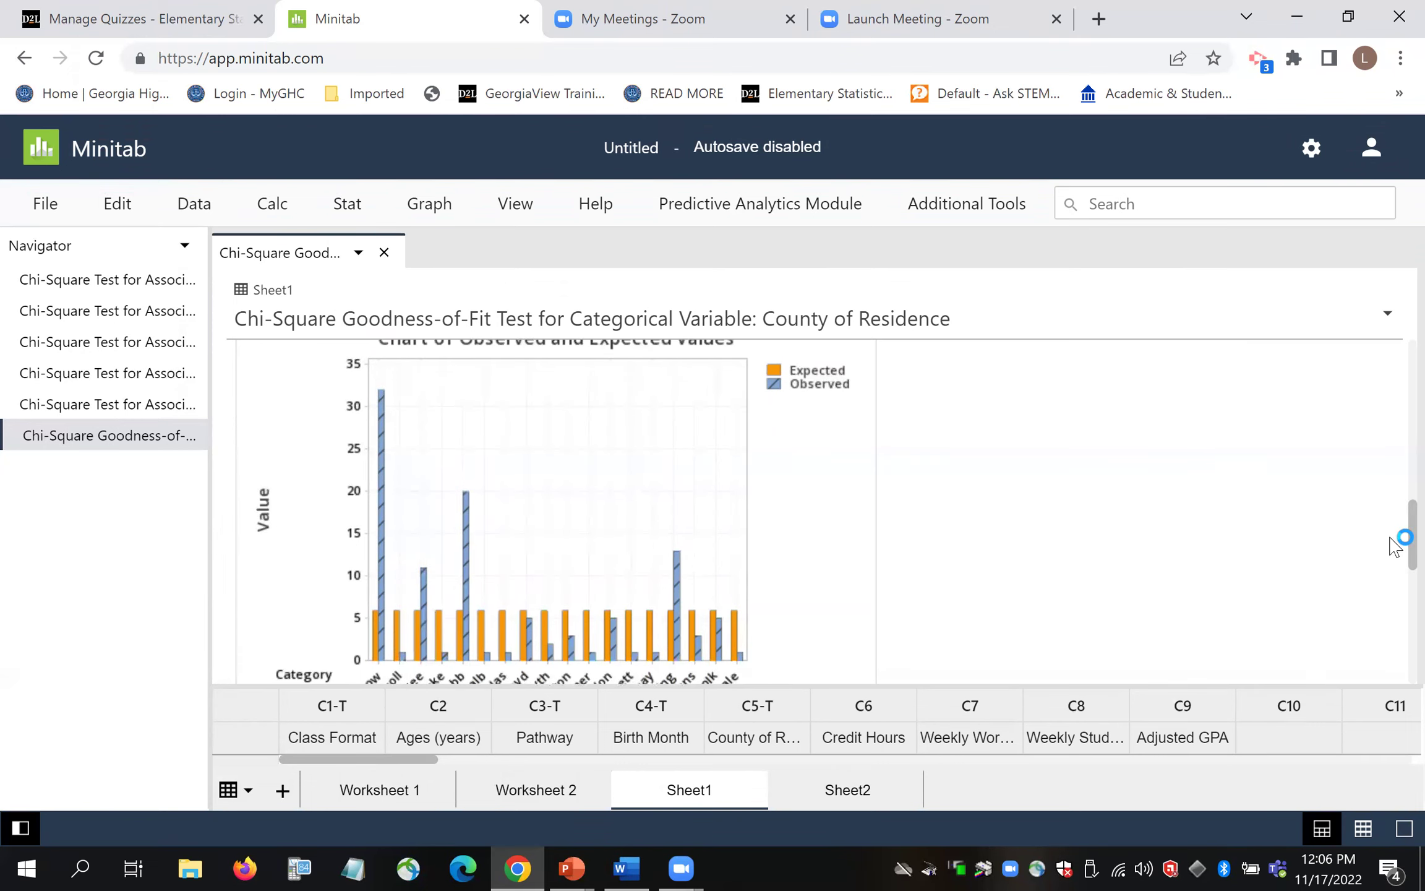
pyautogui.scroll(1, 1395, 544)
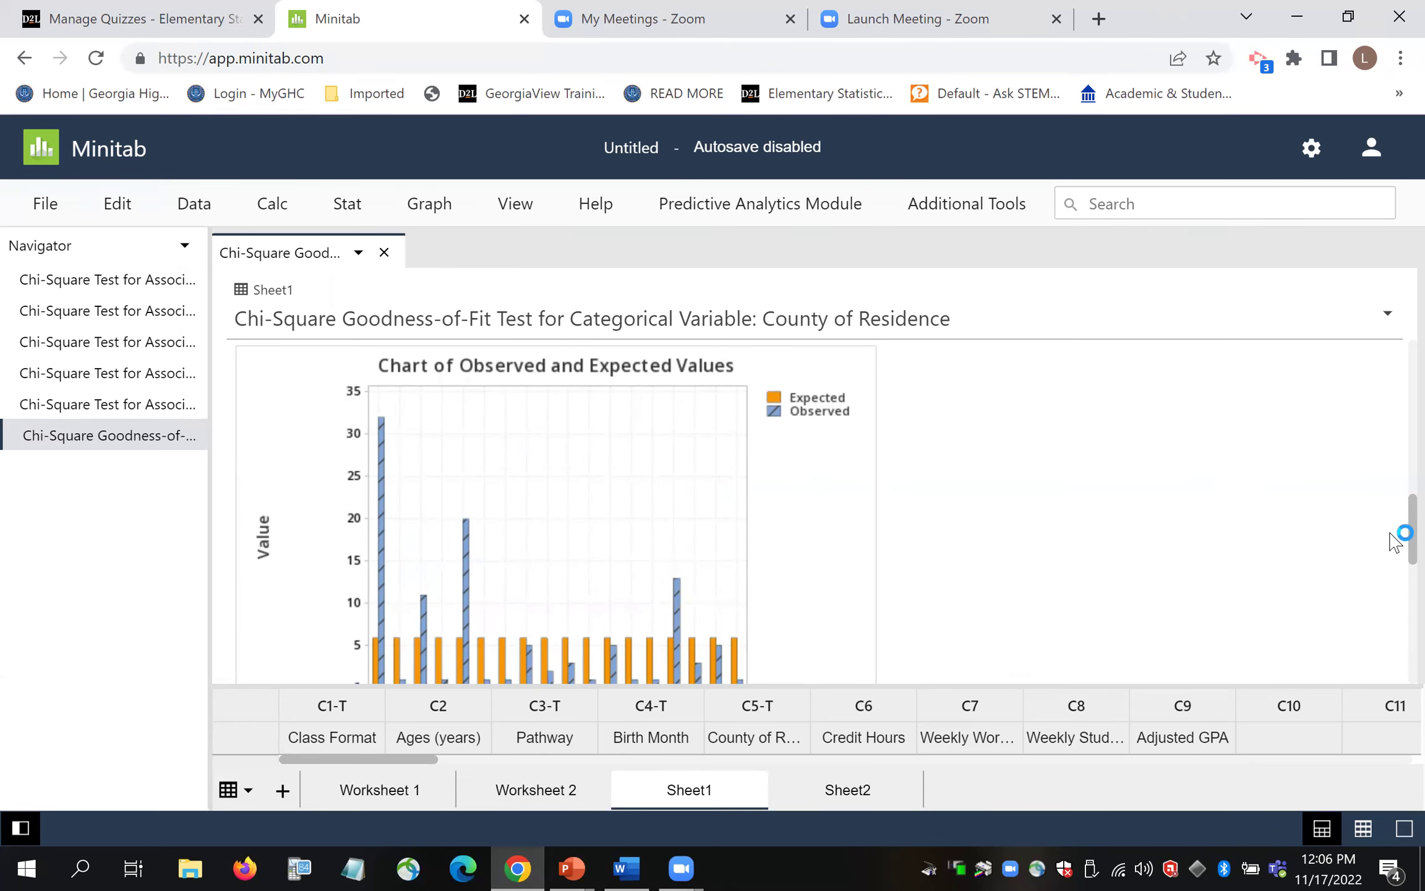
pyautogui.scroll(-1, 1395, 543)
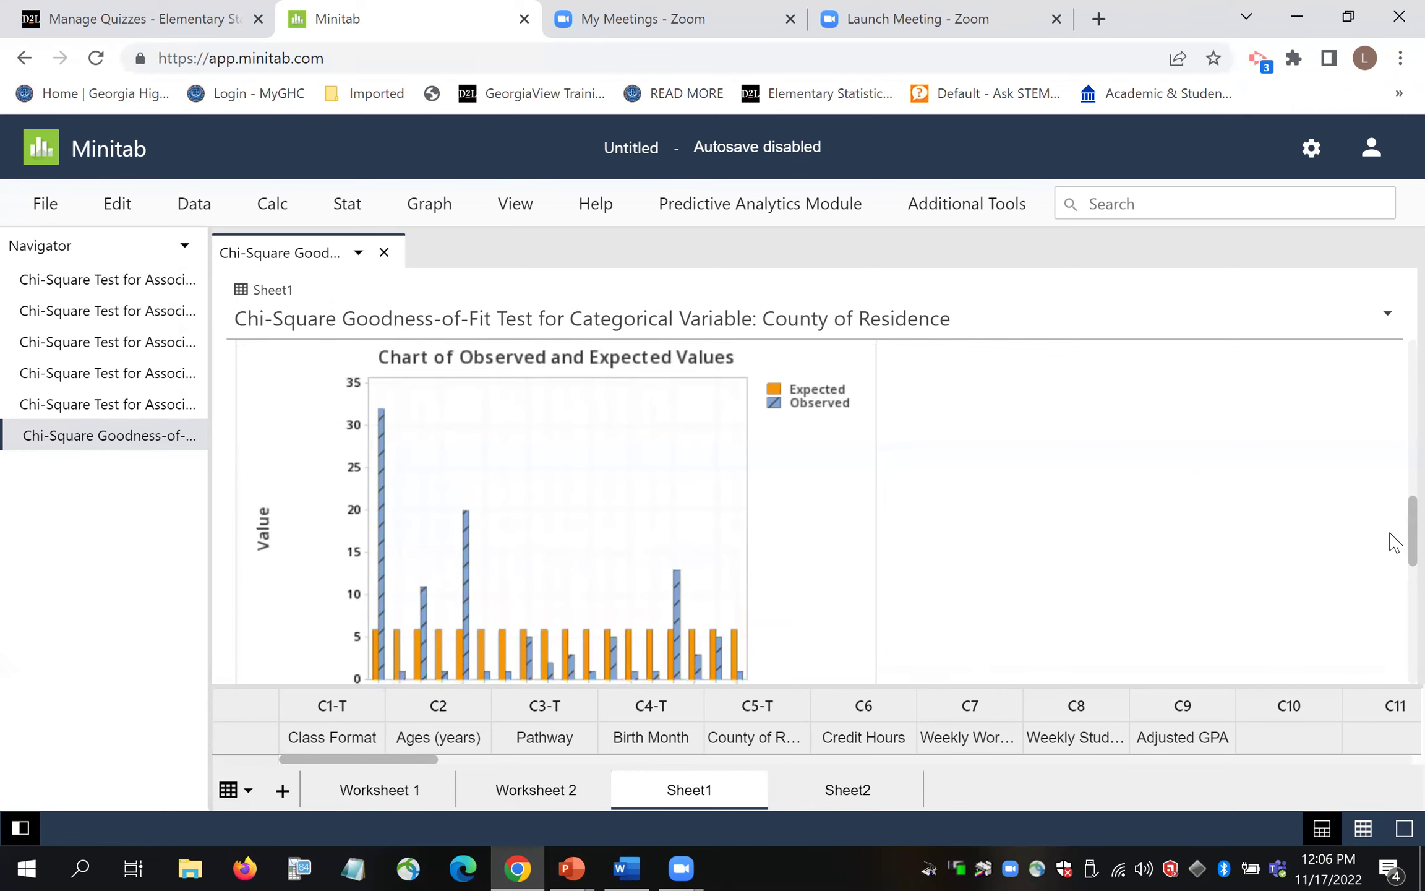
pyautogui.scroll(-1, 1395, 553)
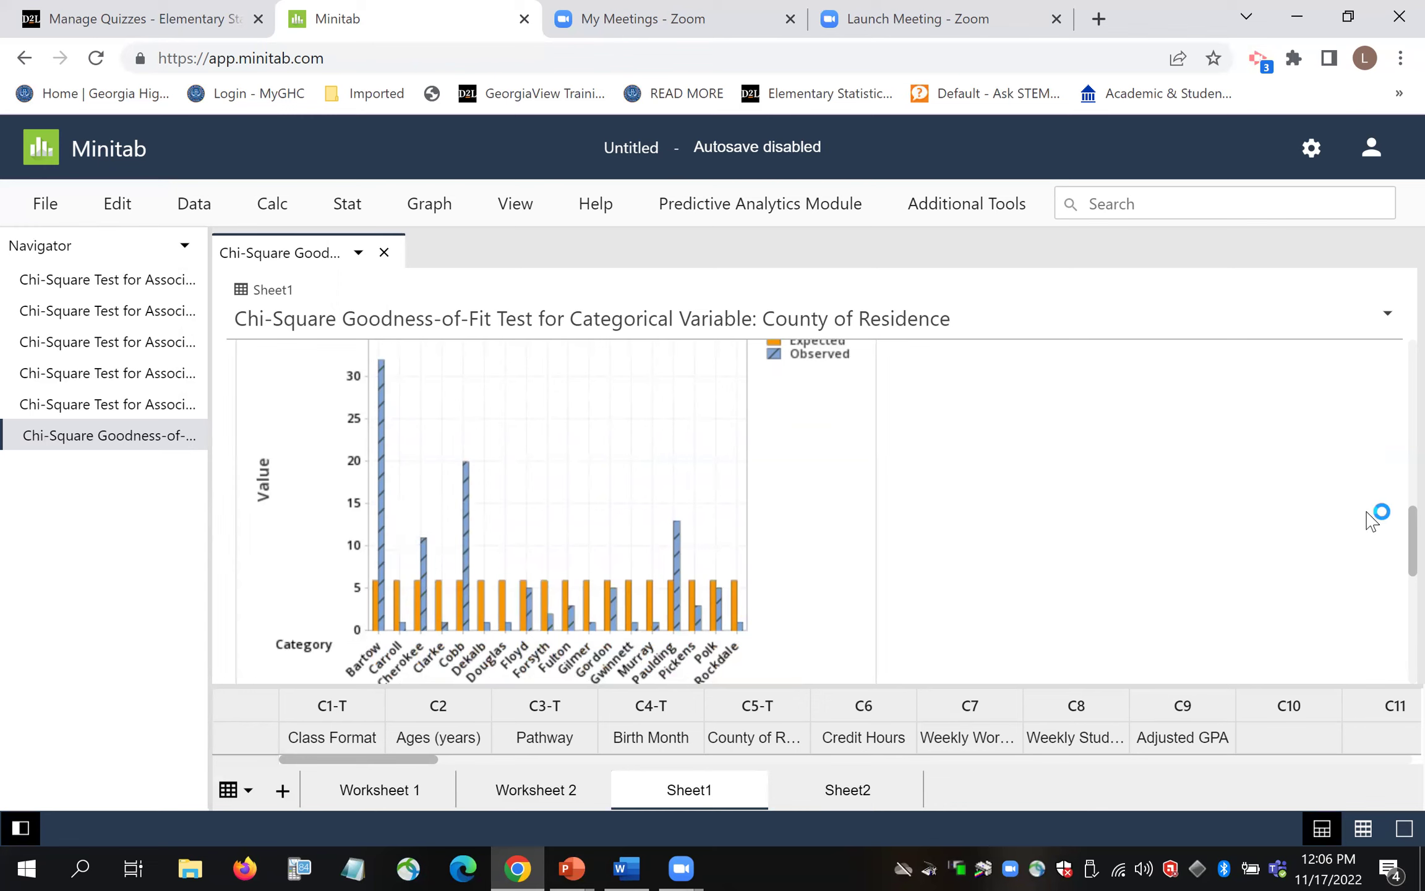
pyautogui.scroll(10, 1395, 540)
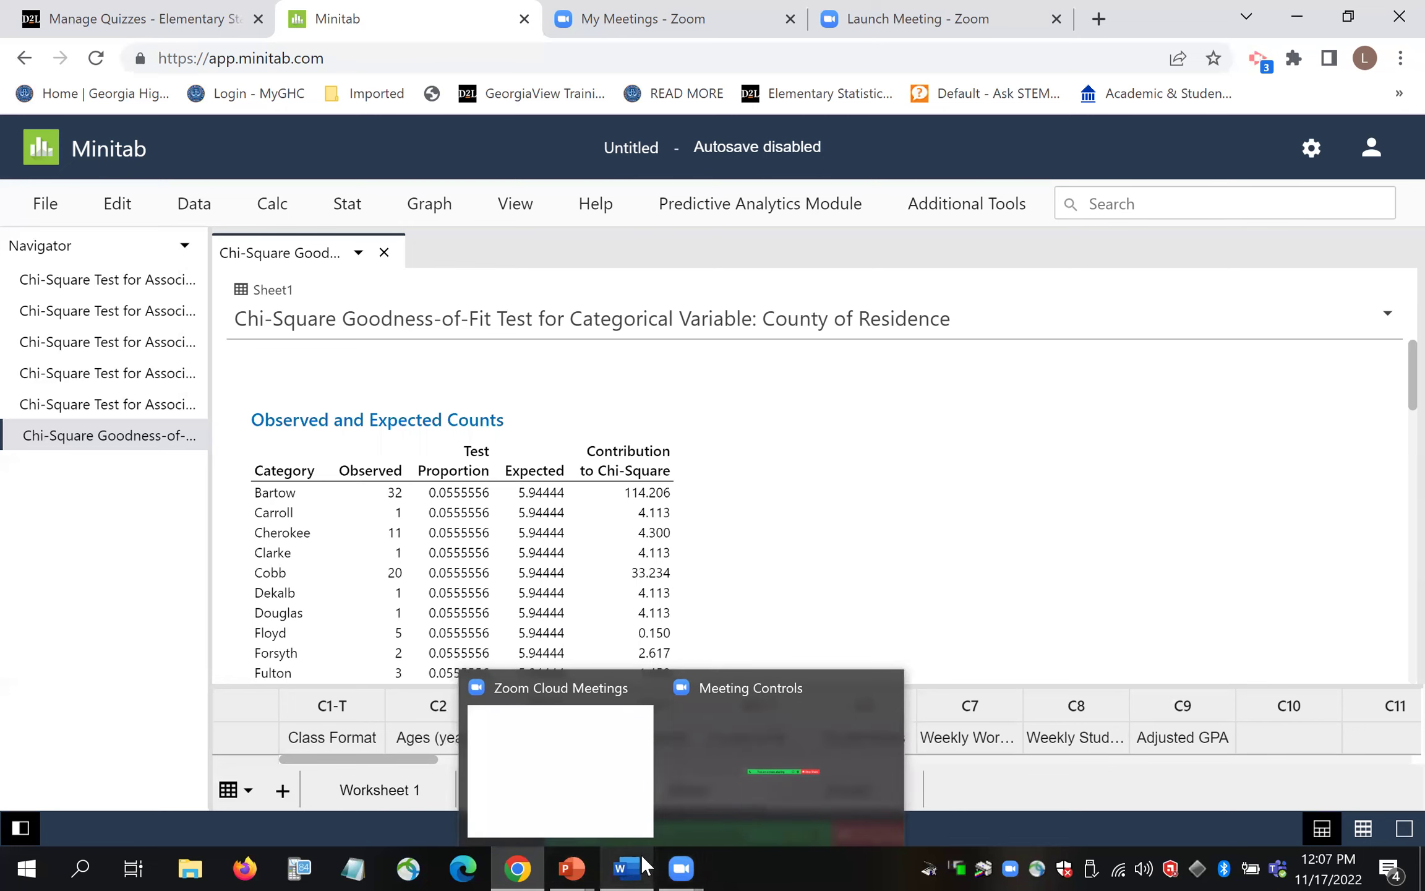
# Step: Switch to the chi-square notes document in Word
pyautogui.click(528, 866)
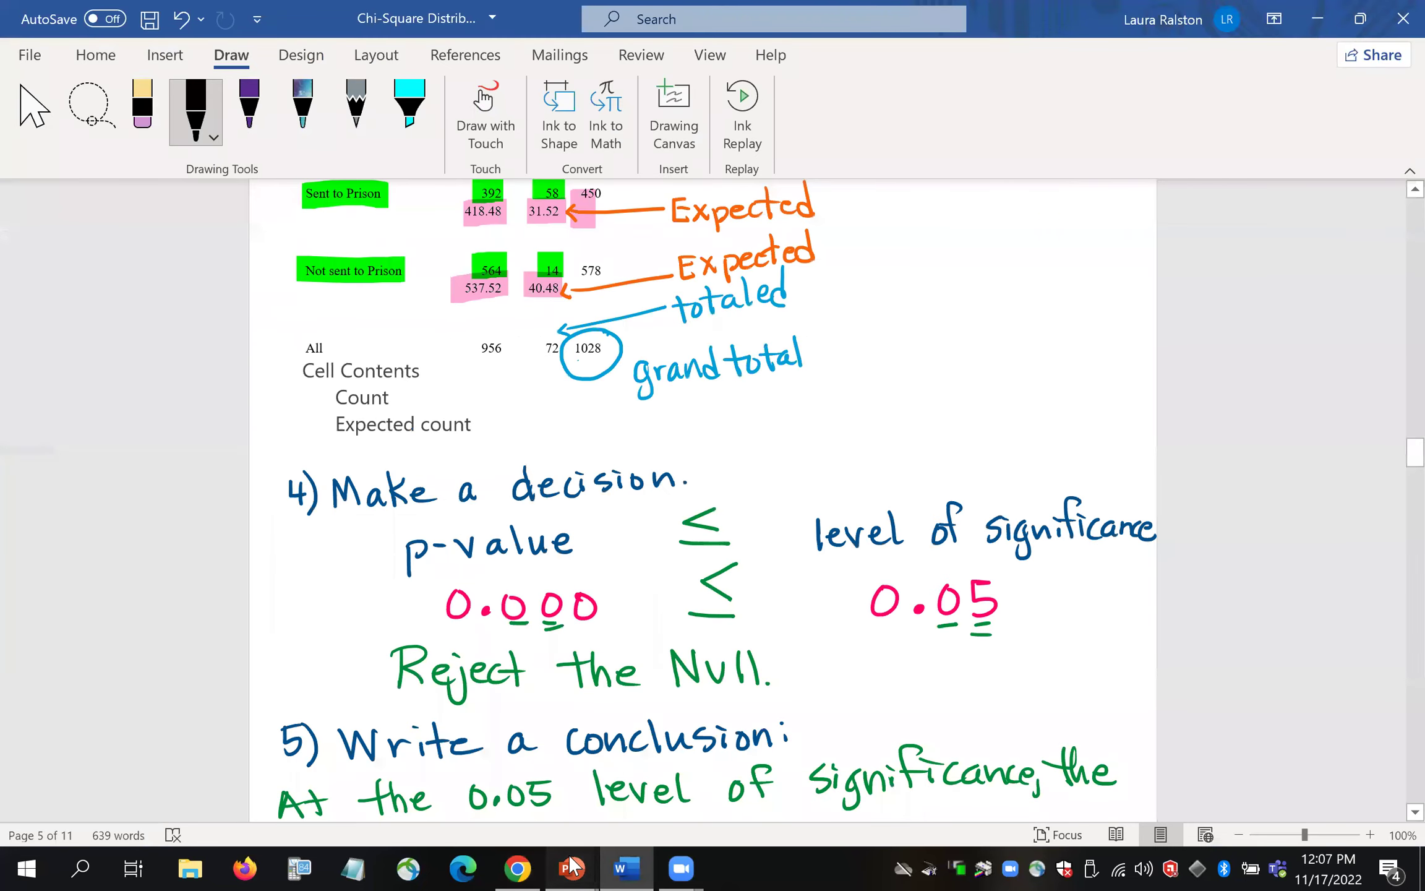
pyautogui.moveTo(679, 866)
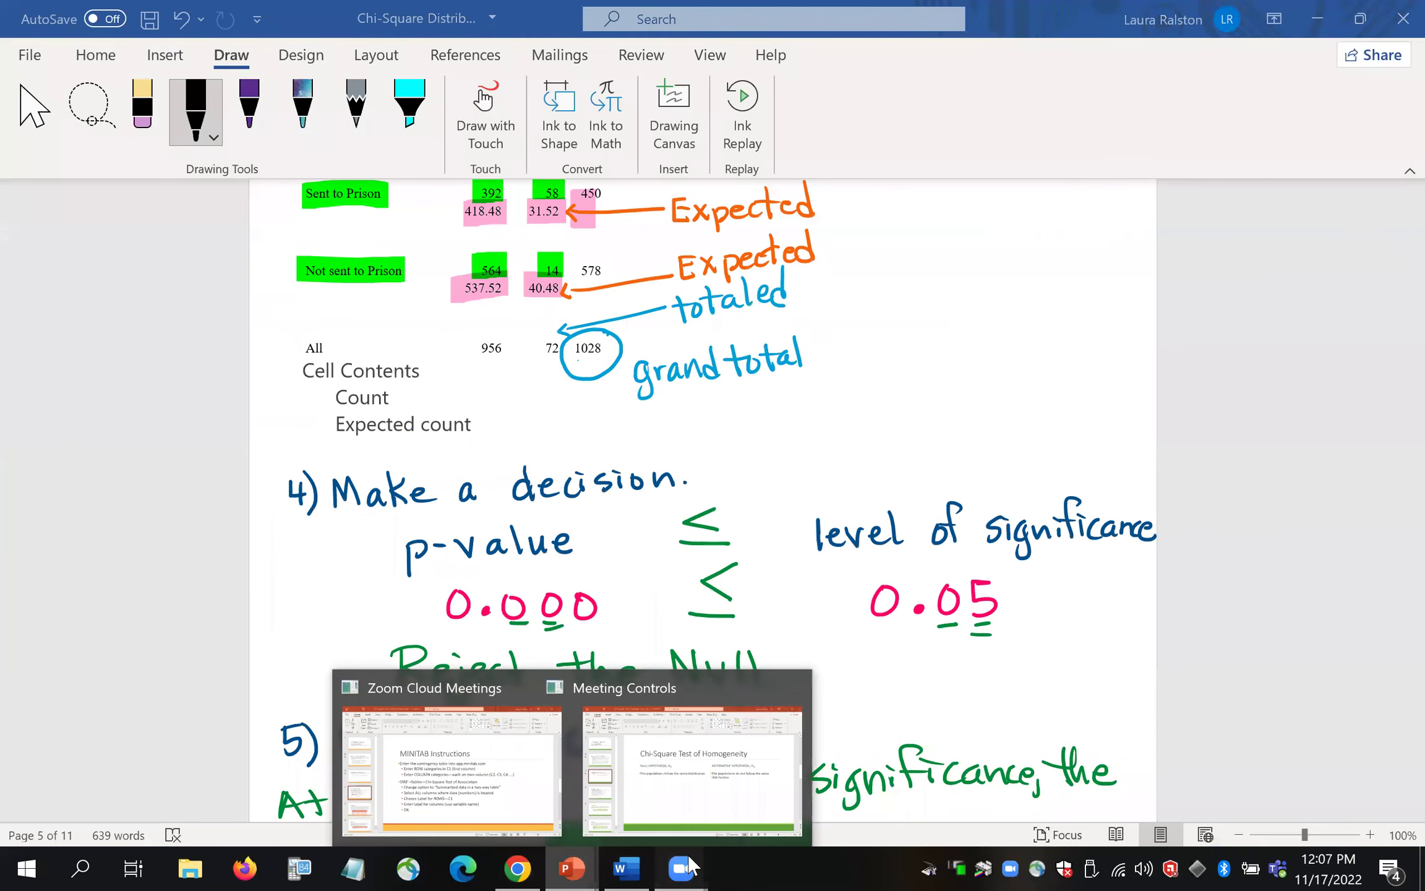